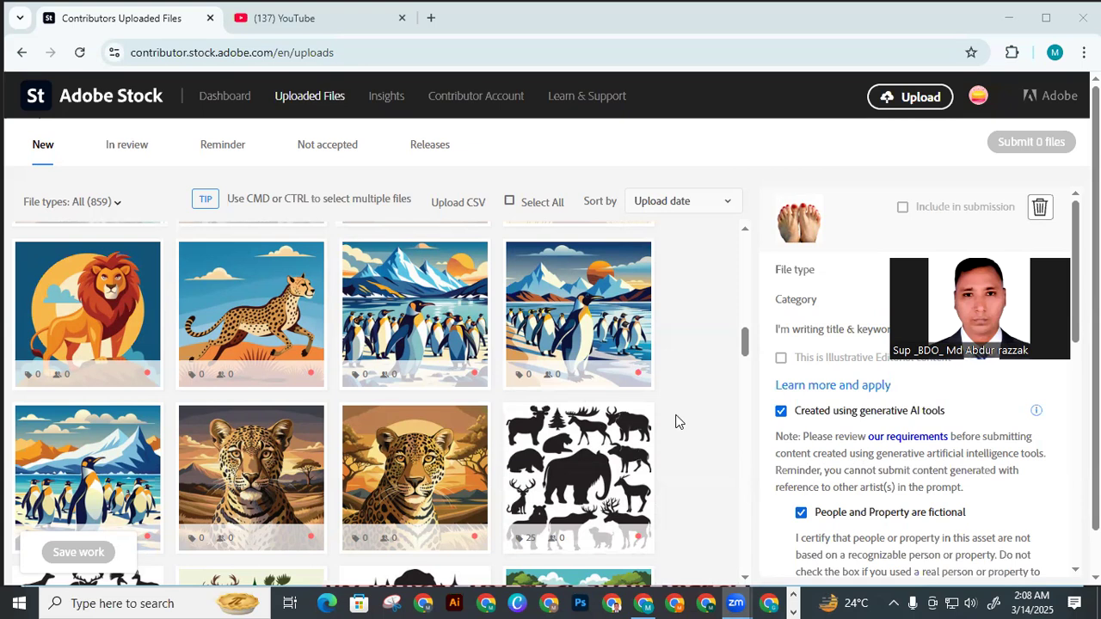
Switch to YouTube and search for "graphicrazzak"
mouse_move(626, 387)
left_click(331, 19)
left_click(389, 95)
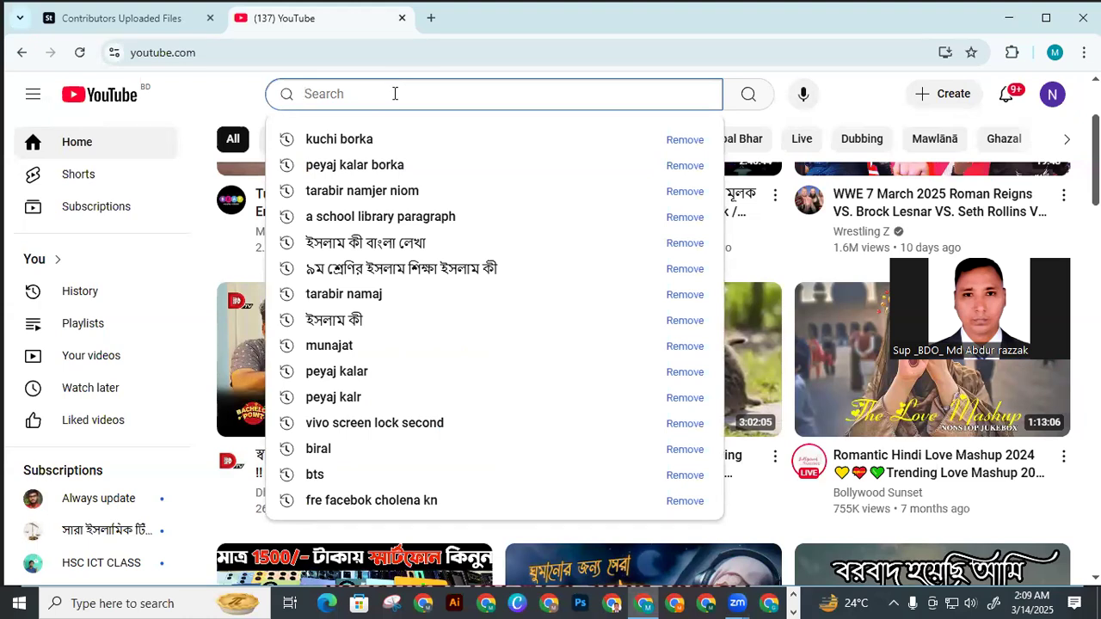
type("g")
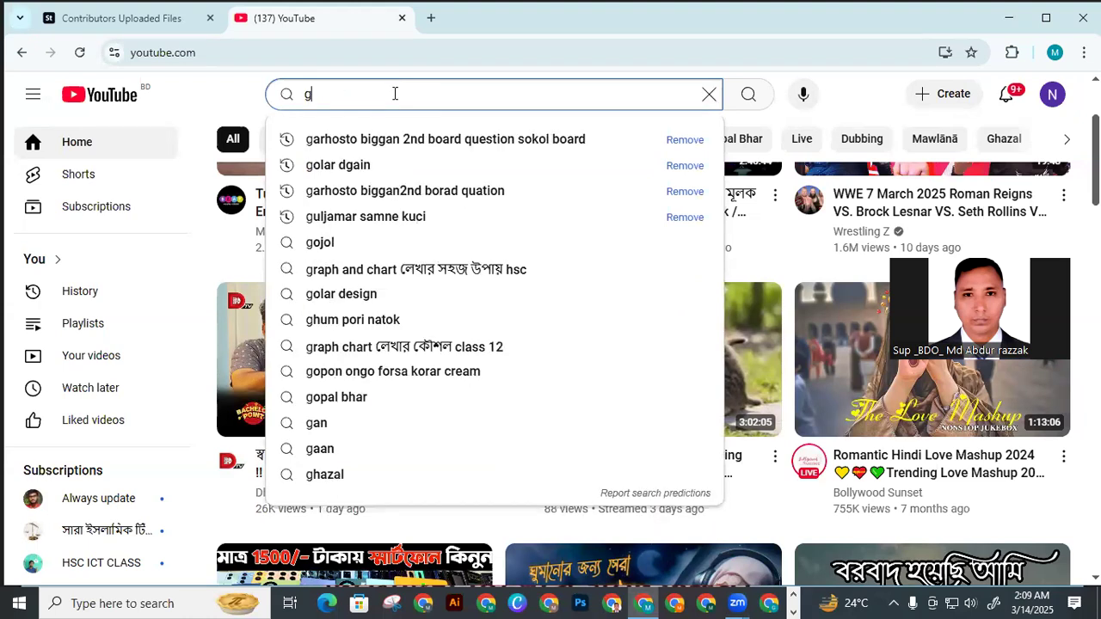
type("ra")
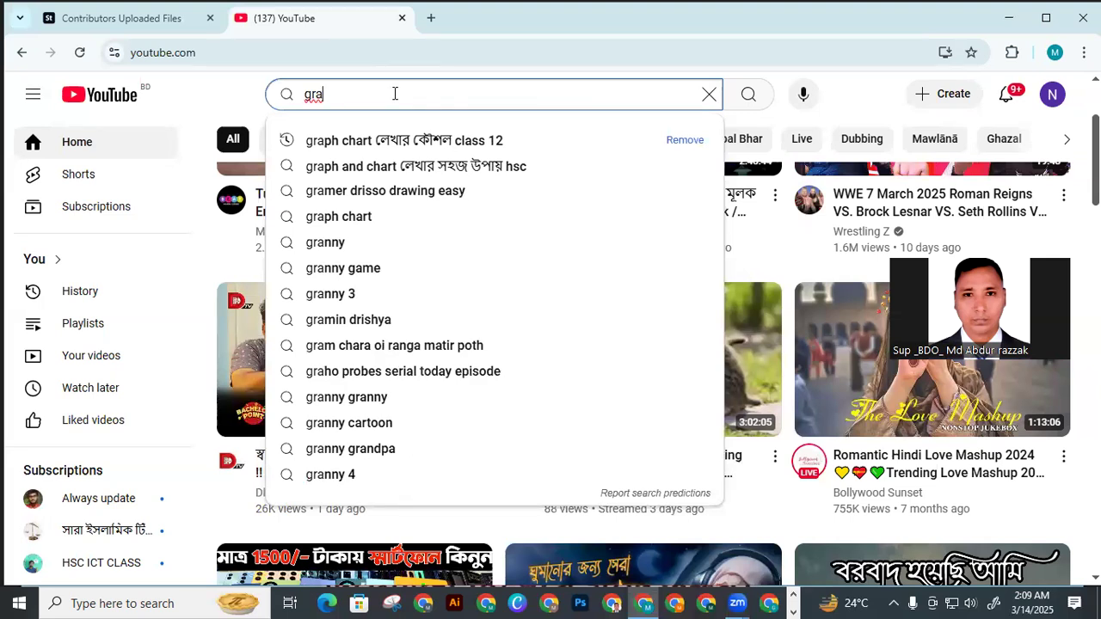
type("phi")
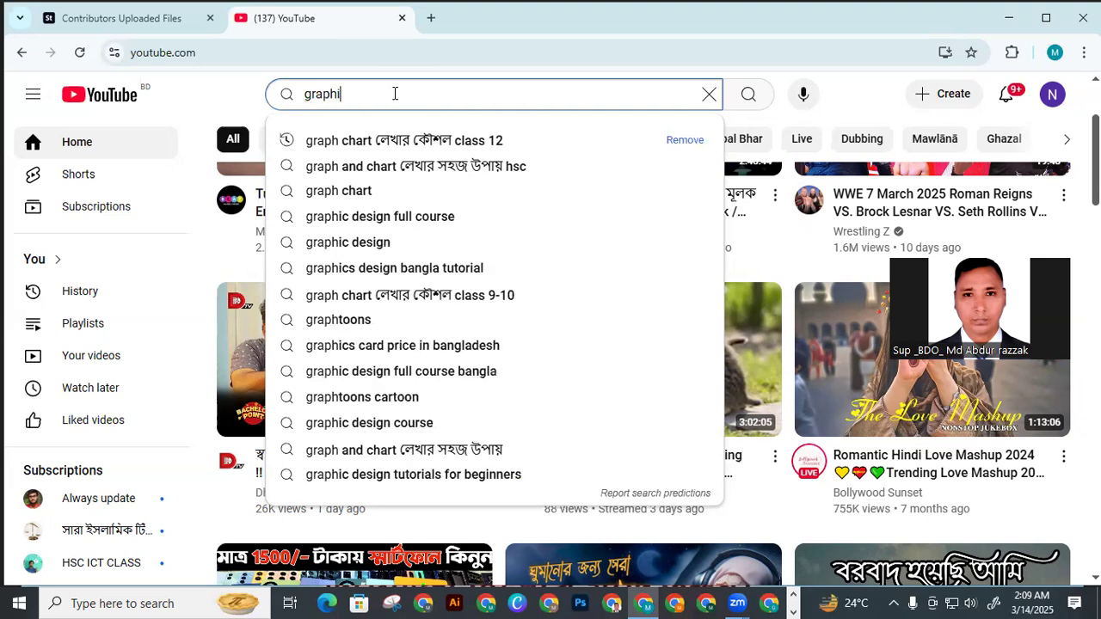
type("crazzak")
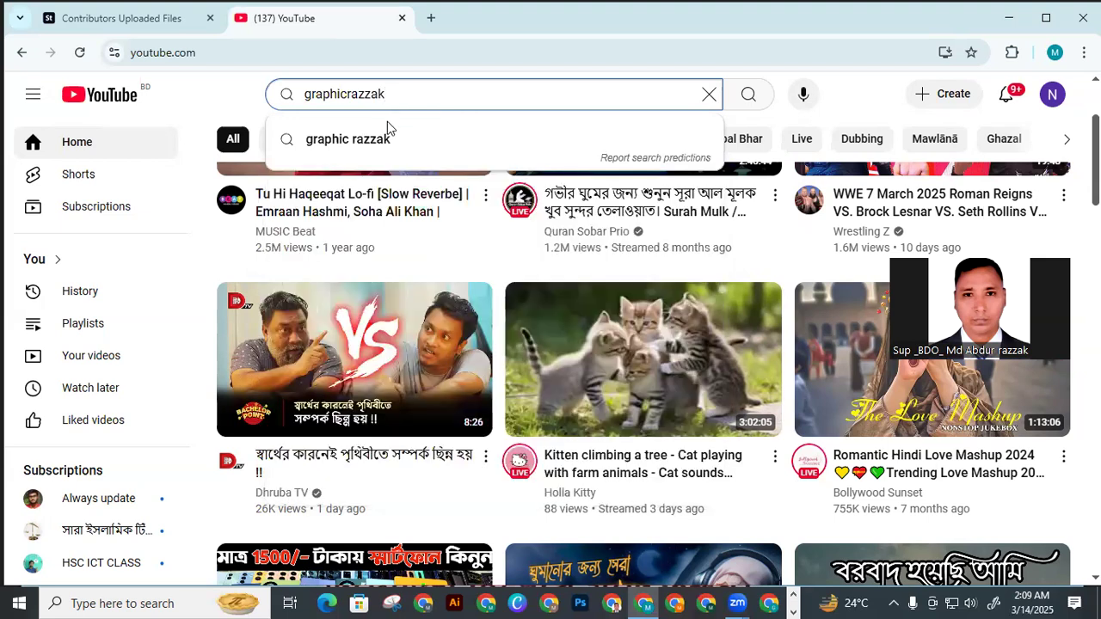
key("Return")
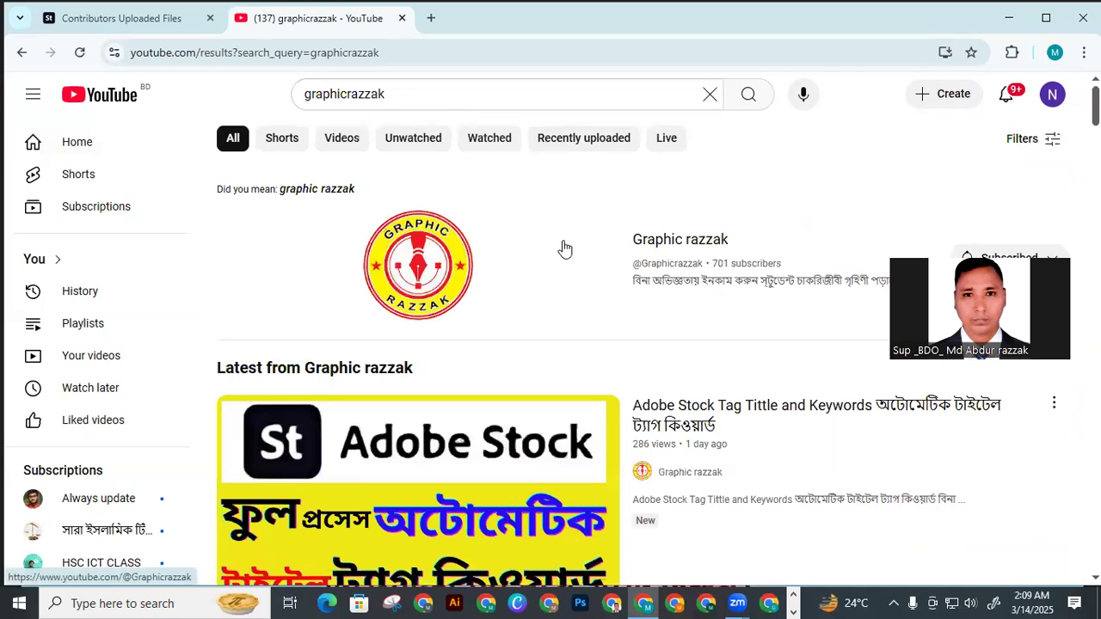
Open the Graphic razzak video "Adobe Stock Tag Tittle and Keywords" from the latest uploads and pause its playback
scroll(594, 249, "down", 1)
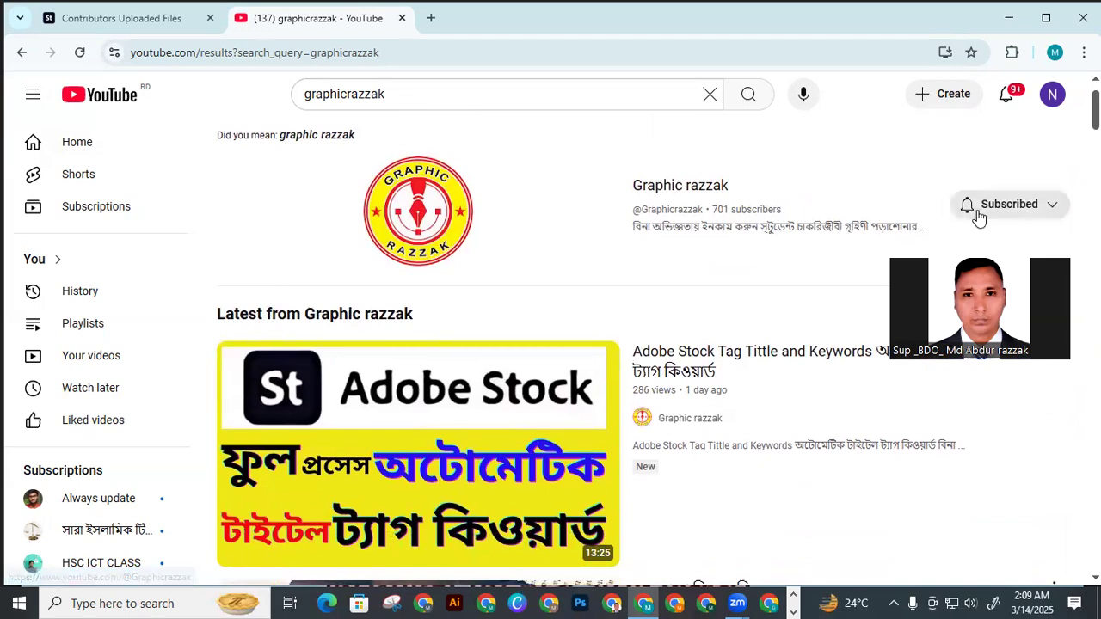
scroll(683, 250, "down", 2)
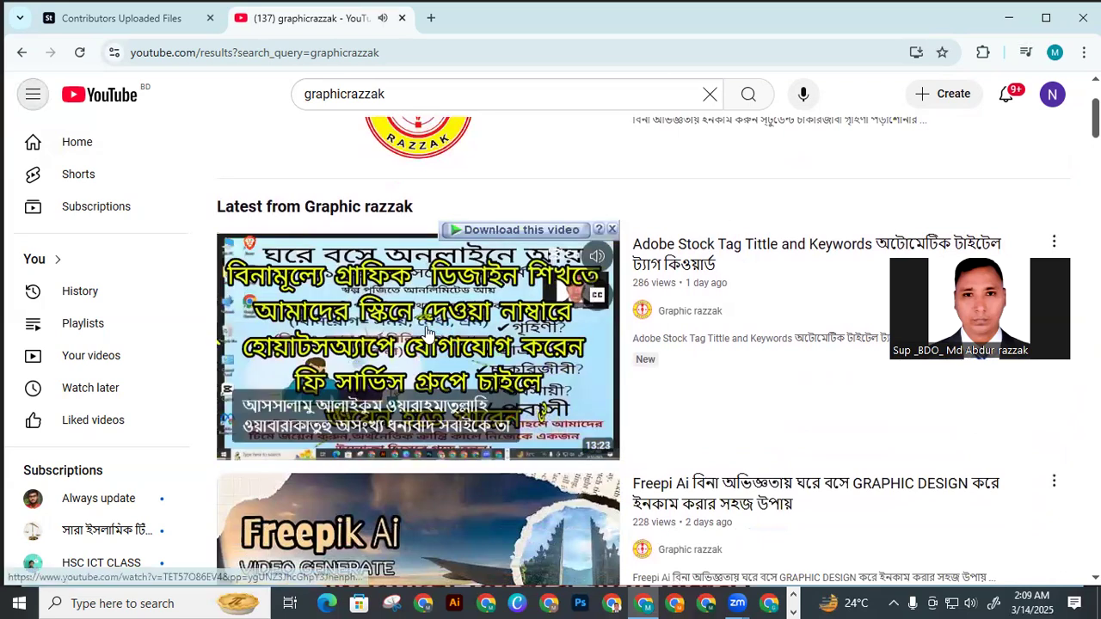
left_click(413, 322)
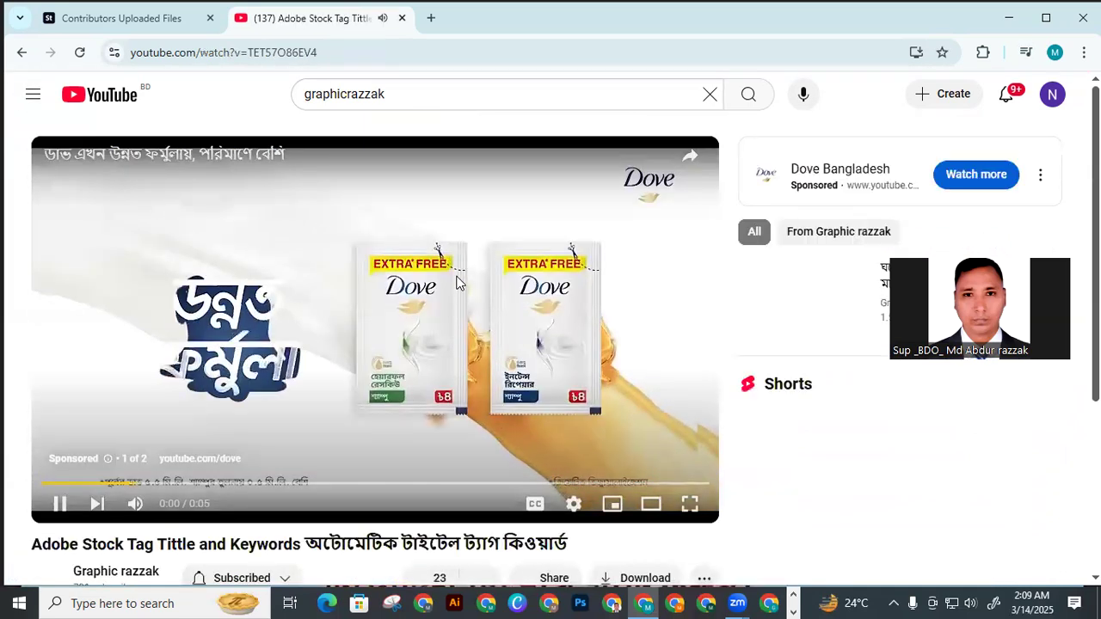
scroll(458, 281, "down", 2)
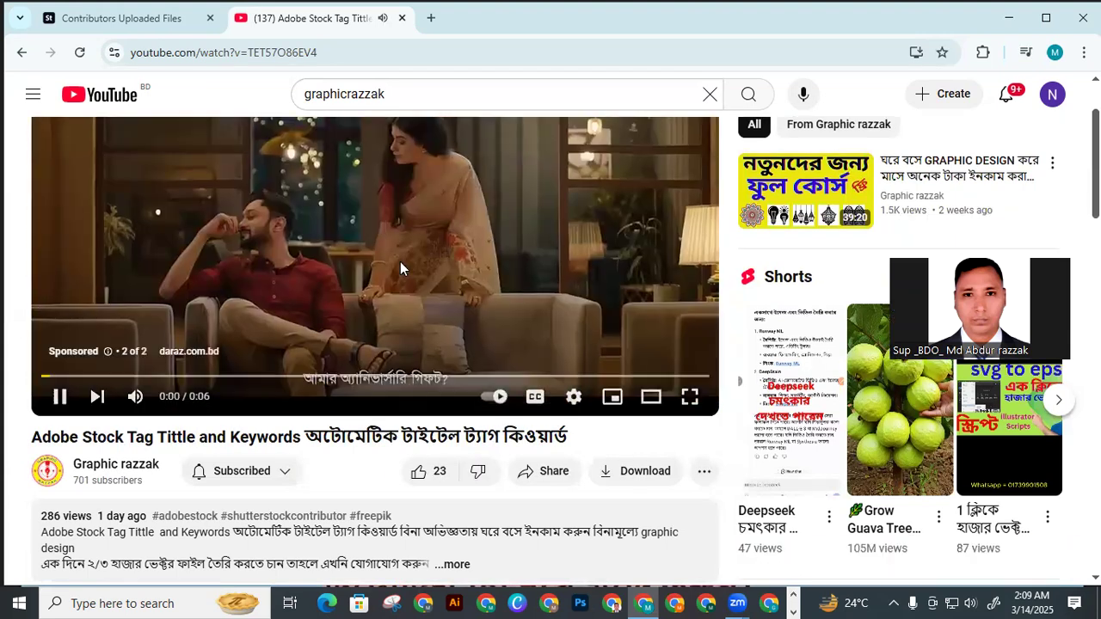
left_click(425, 278)
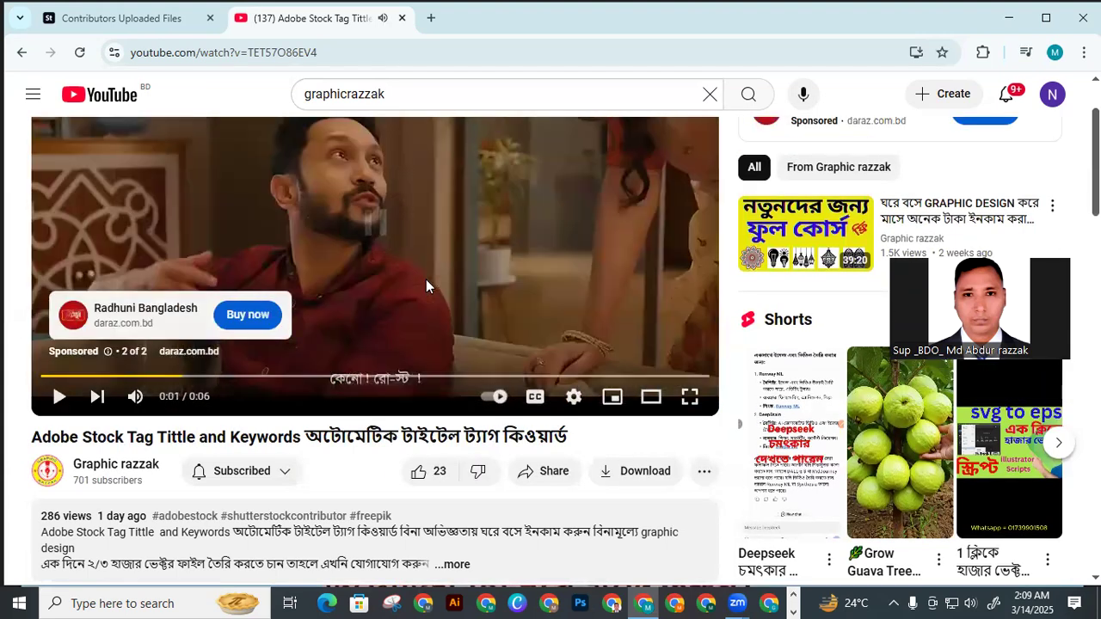
Look through the video's comments and expand the reply thread under the comment about automation to read it
scroll(428, 278, "down", 3)
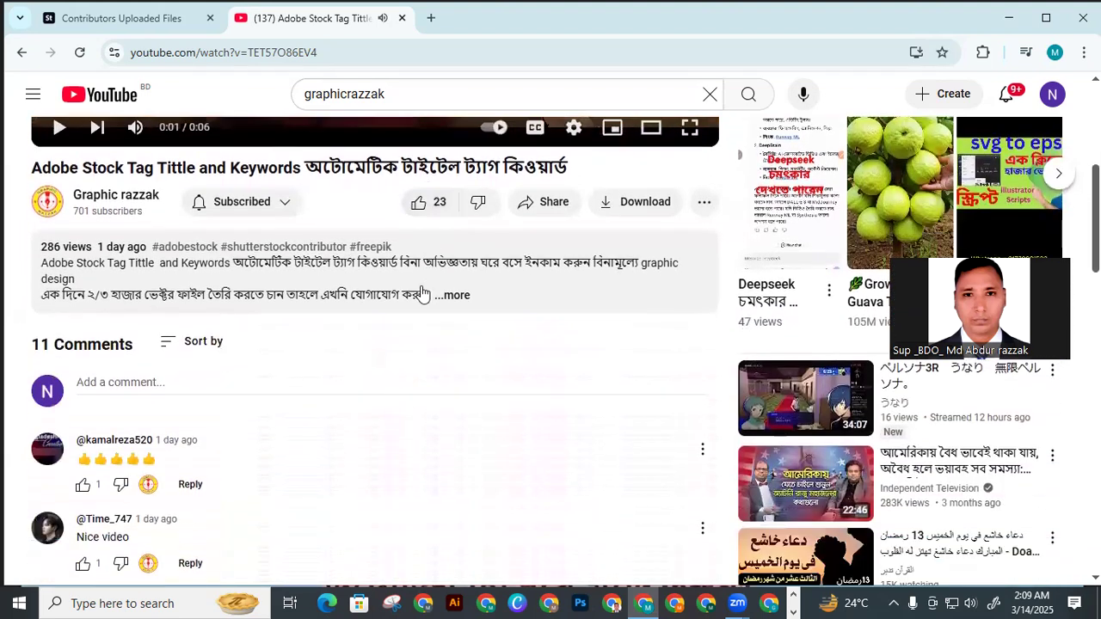
scroll(310, 344, "down", 3)
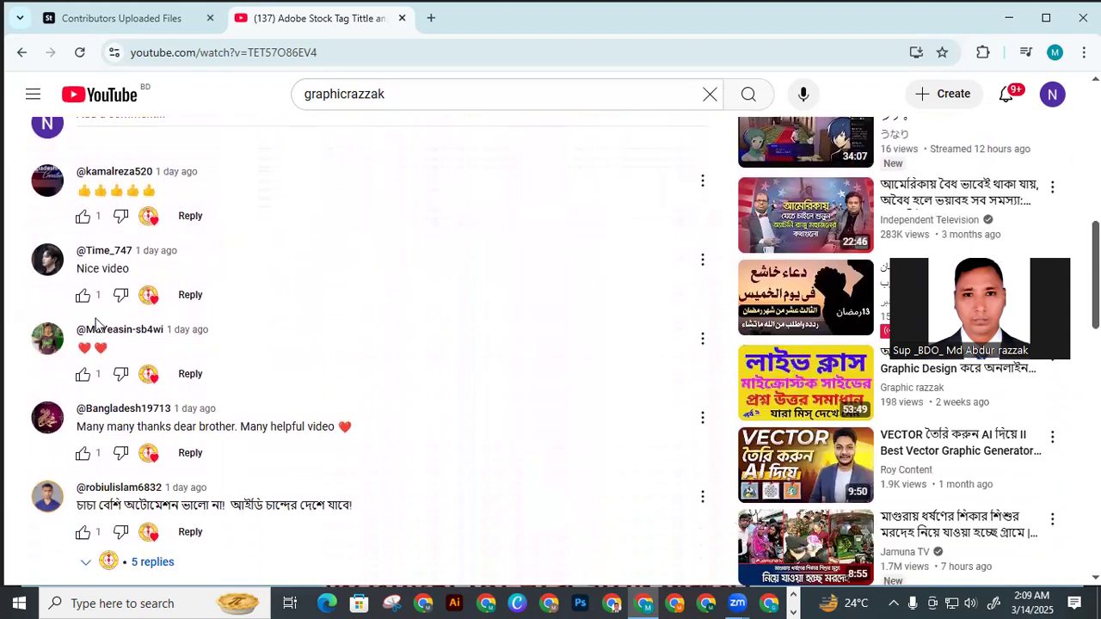
scroll(220, 320, "down", 1)
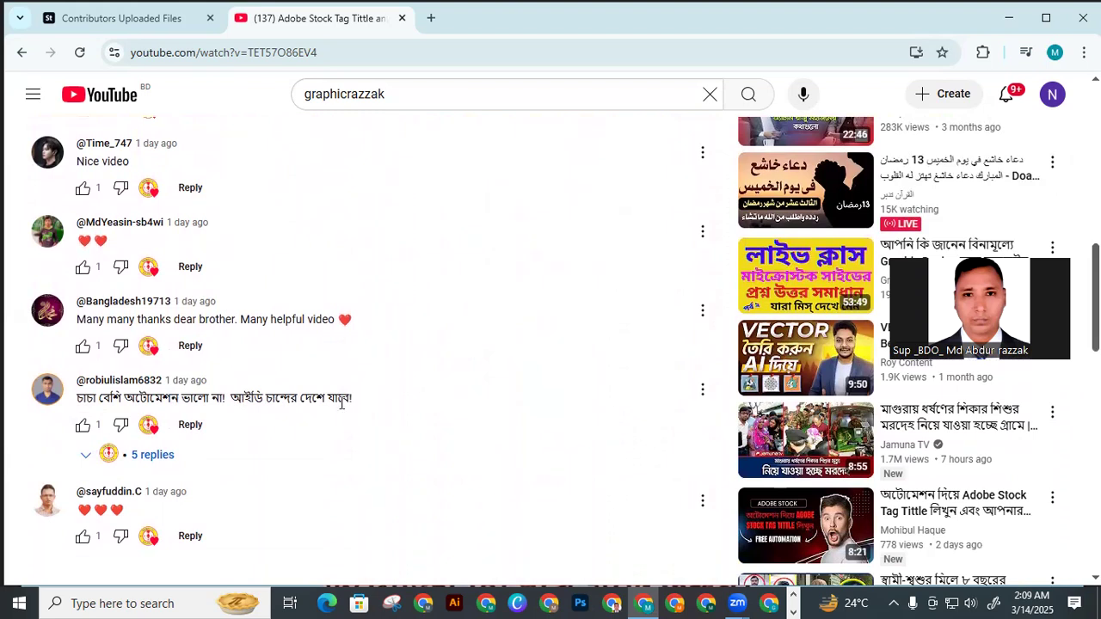
scroll(340, 410, "down", 1)
scroll(318, 408, "down", 2)
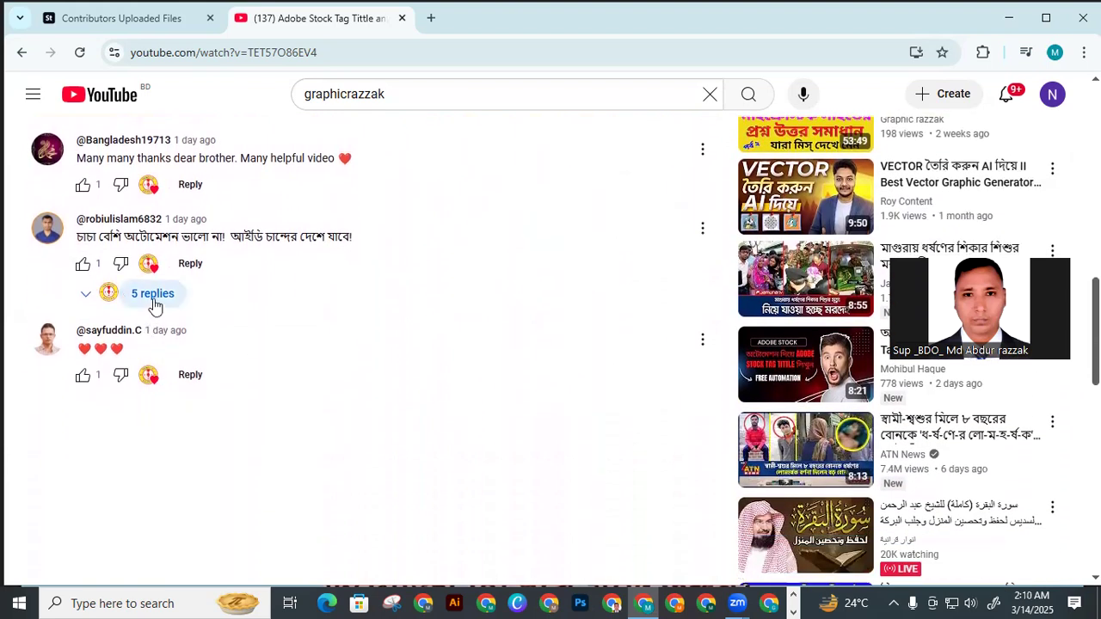
left_click(153, 295)
scroll(215, 317, "down", 1)
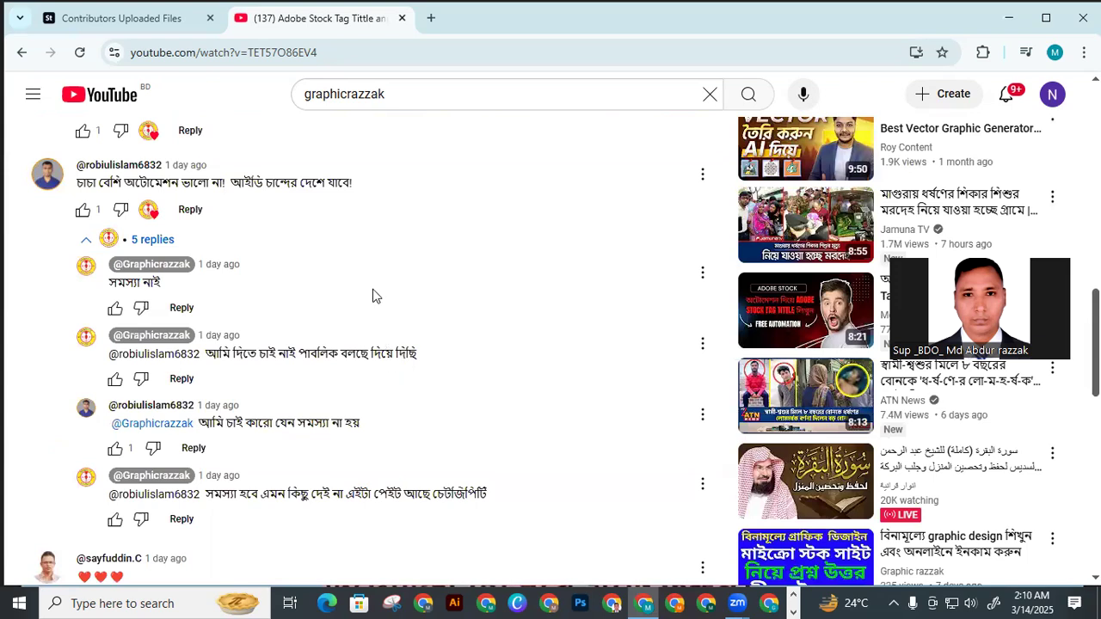
scroll(292, 331, "down", 2)
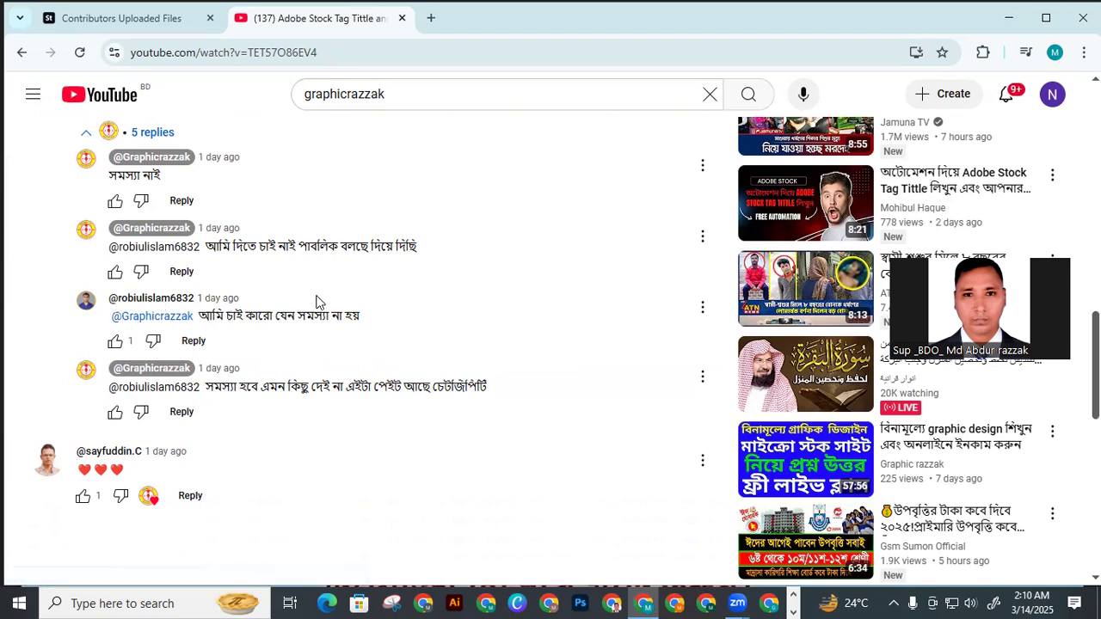
Expand the video's full description and examine the automatic title and keyword extensions it lists
scroll(404, 325, "up", 15)
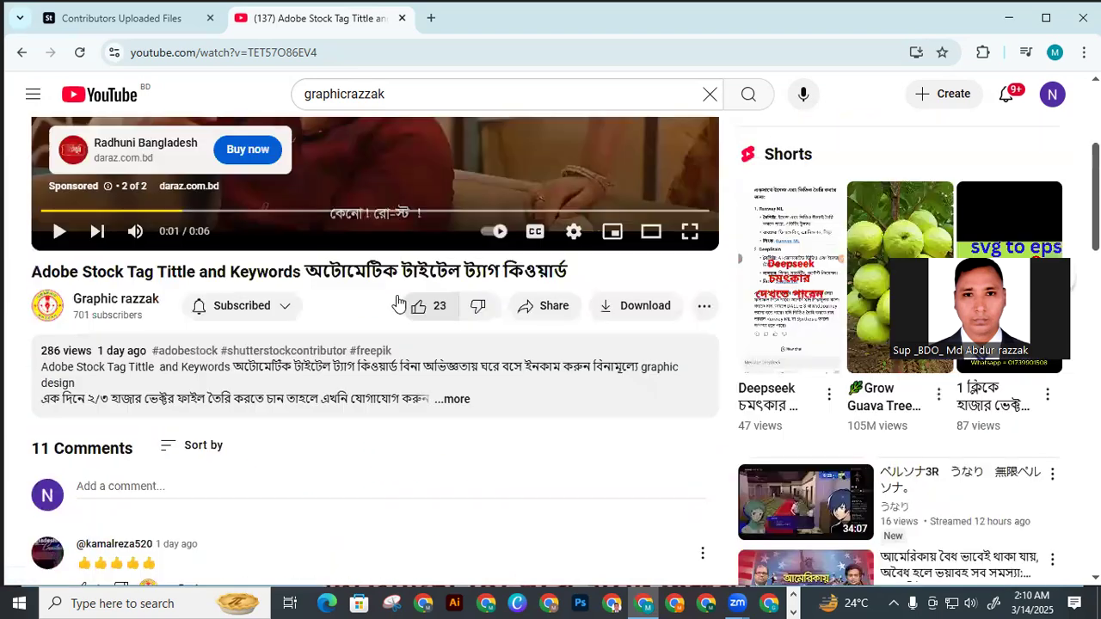
scroll(397, 292, "down", 4)
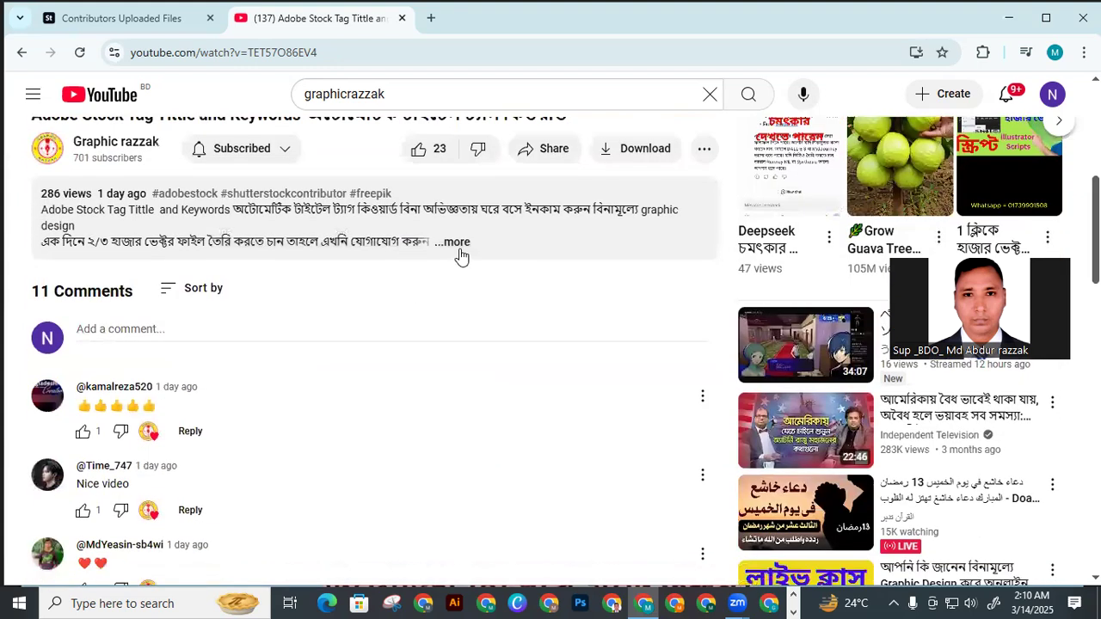
scroll(448, 250, "up", 1)
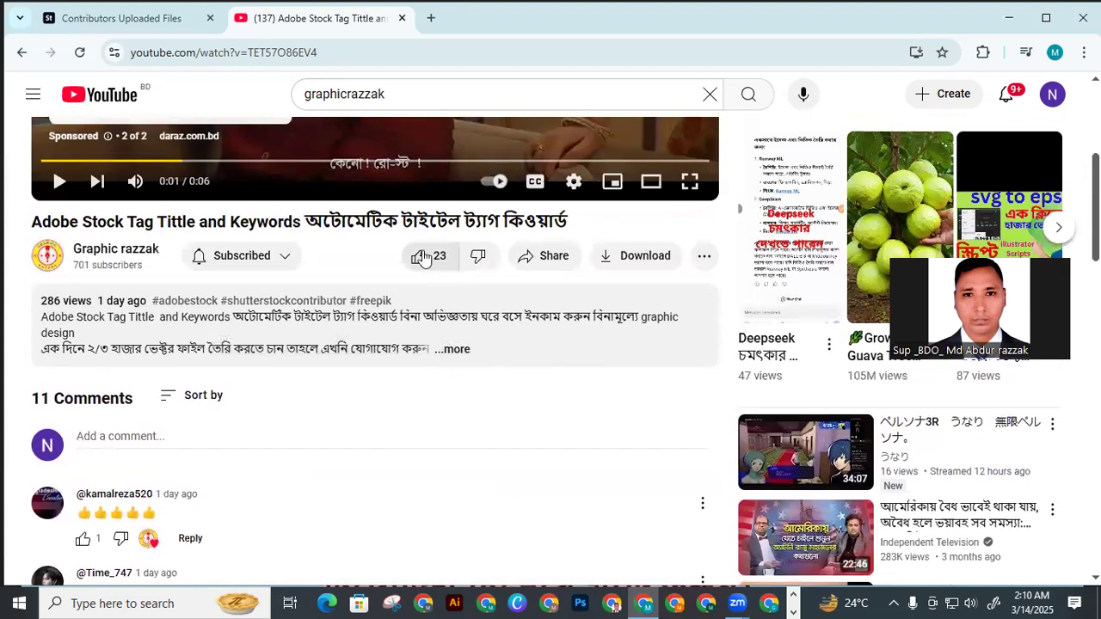
left_click(459, 351)
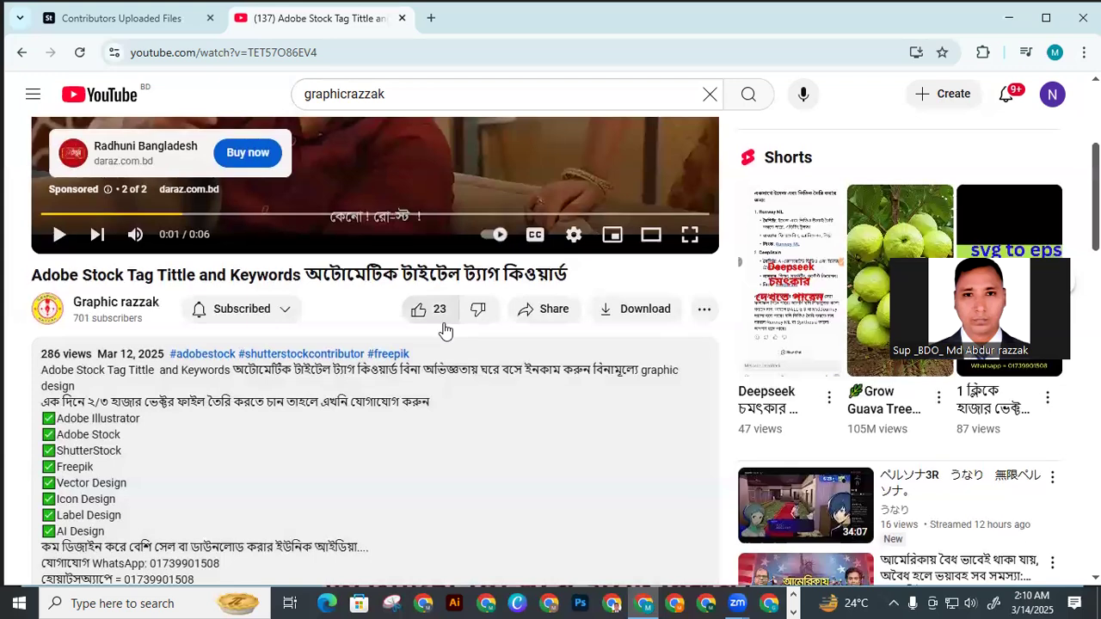
scroll(310, 322, "down", 2)
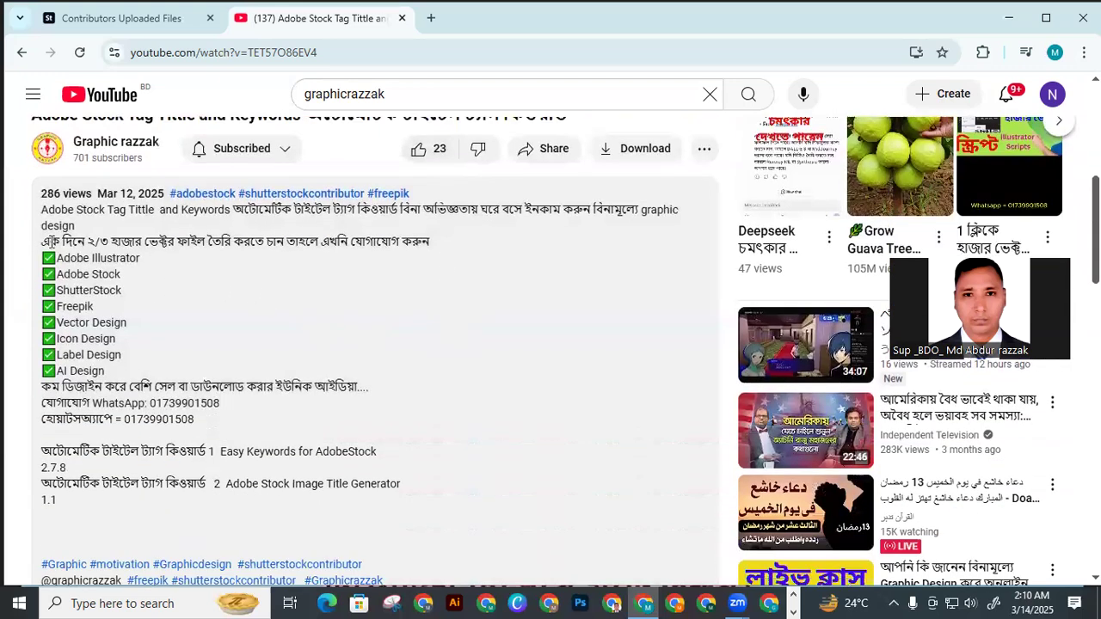
scroll(202, 278, "down", 1)
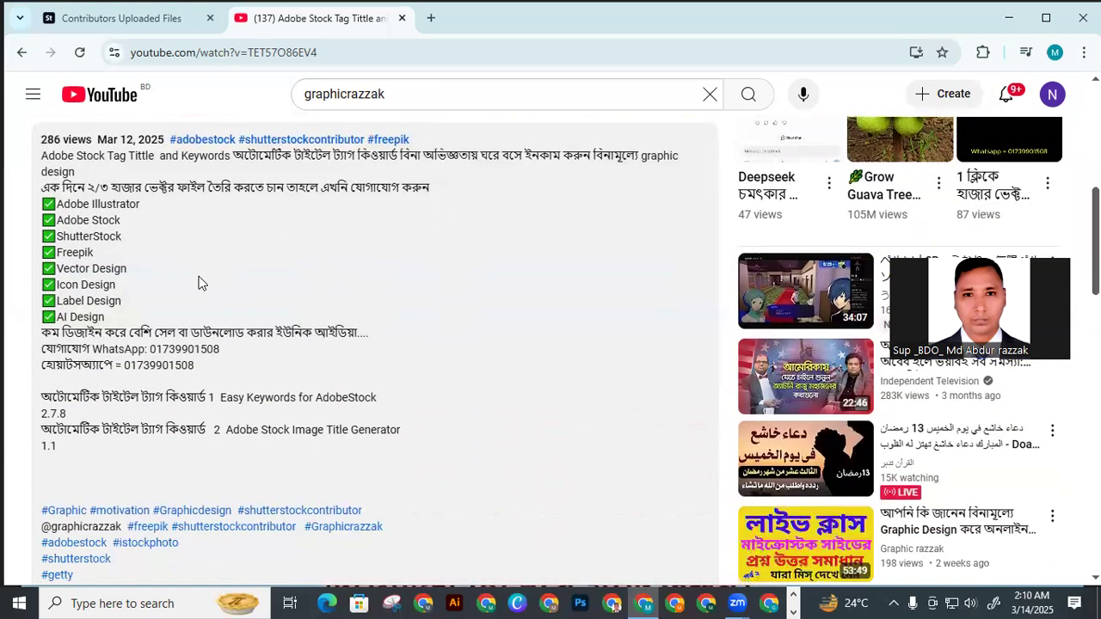
scroll(197, 278, "down", 1)
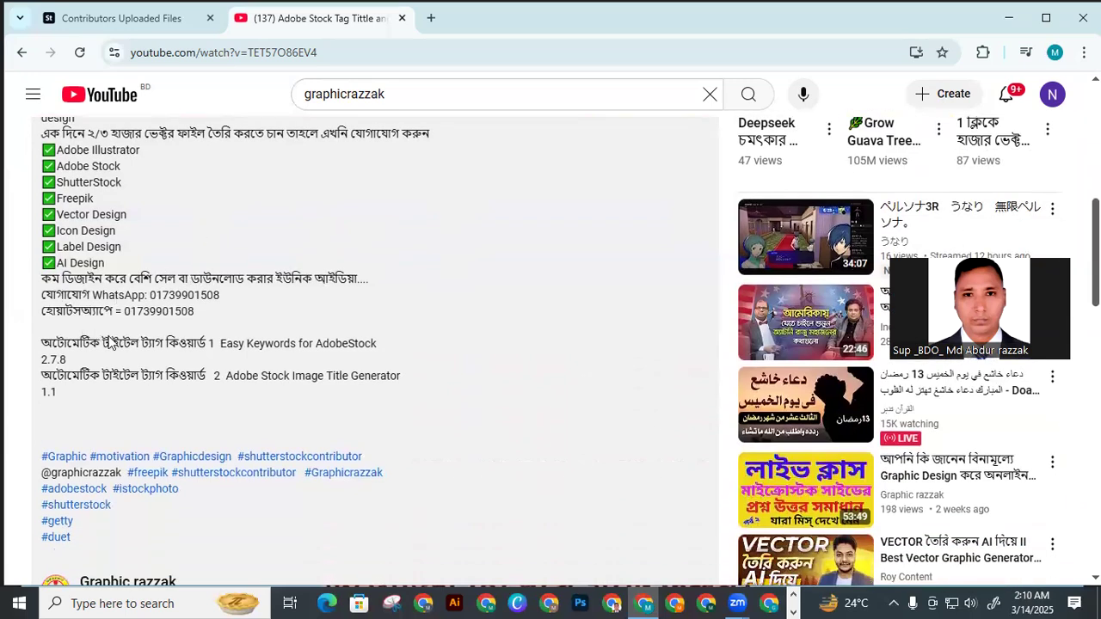
scroll(112, 342, "down", 1)
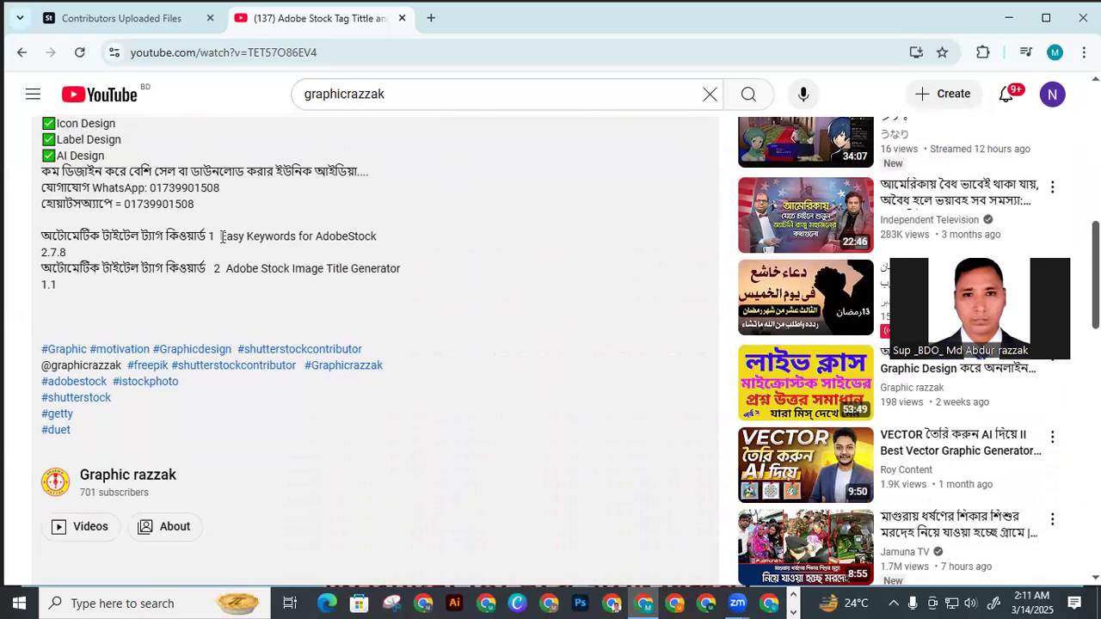
Copy the extension name "Easy Keywords for AdobeStock" from the video description
left_click_drag(221, 236, 378, 243)
right_click(353, 239)
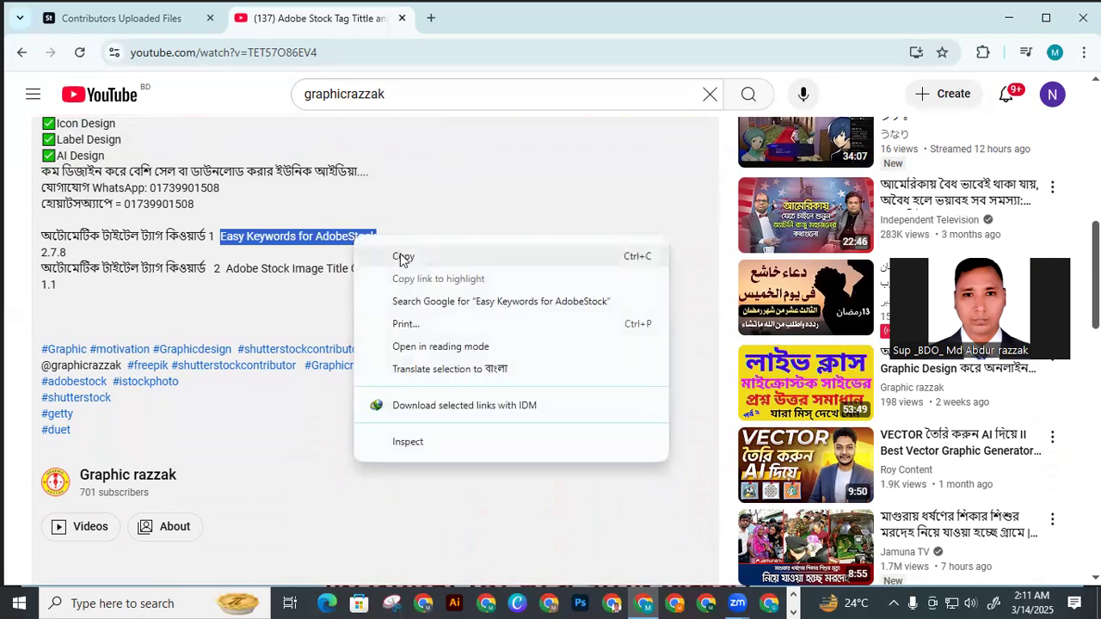
left_click(401, 257)
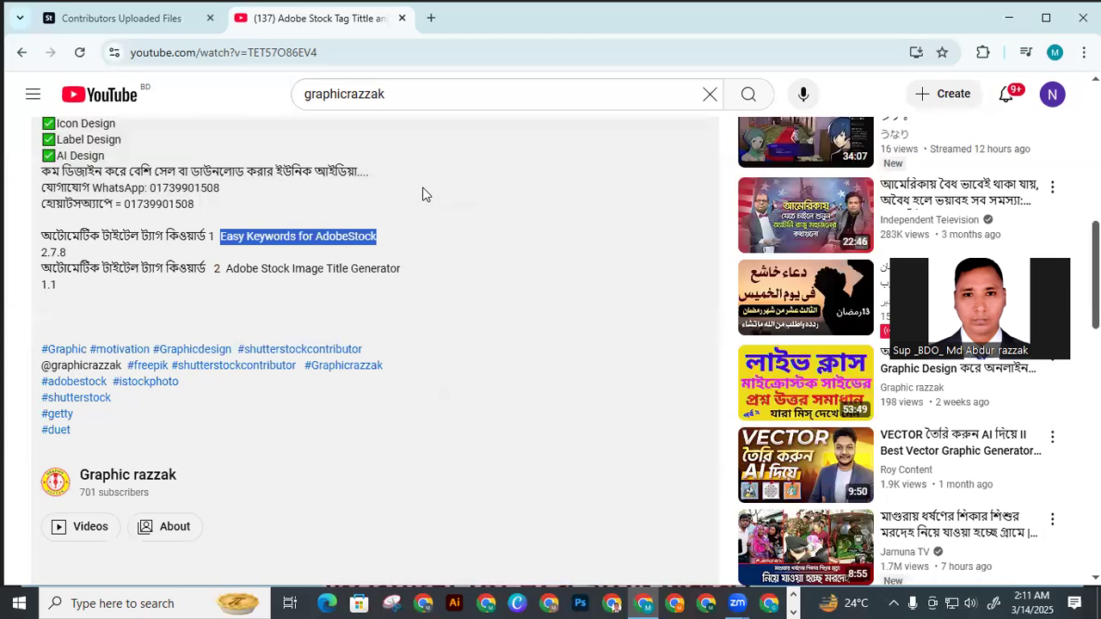
Return to the Adobe Stock uploads page, open Chrome's extension manager and go from there to the Chrome Web Store
left_click(158, 24)
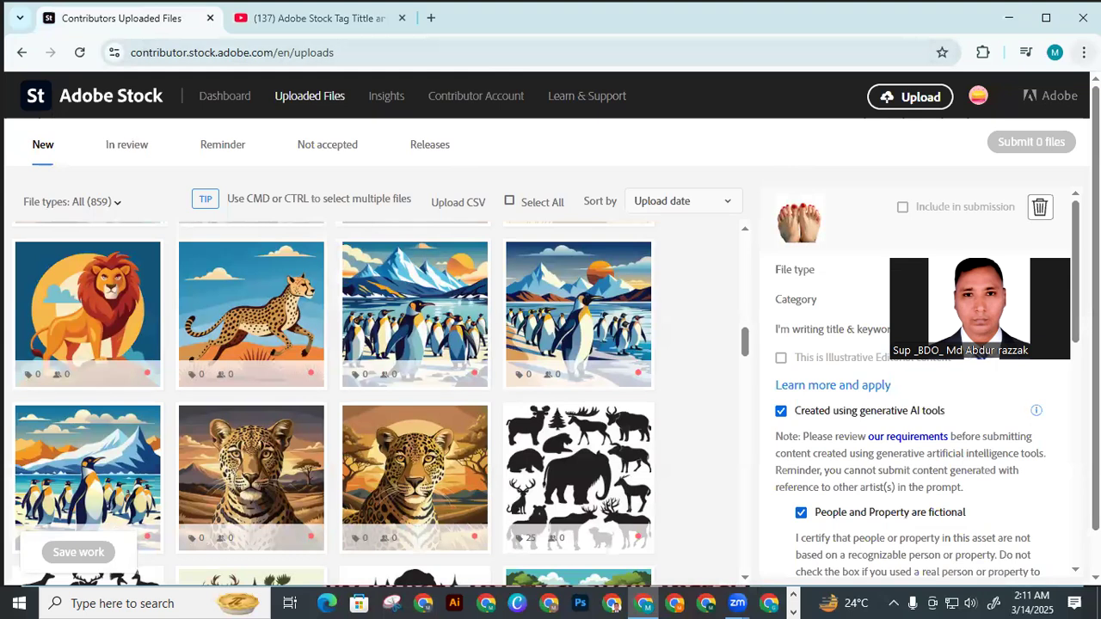
left_click(1083, 53)
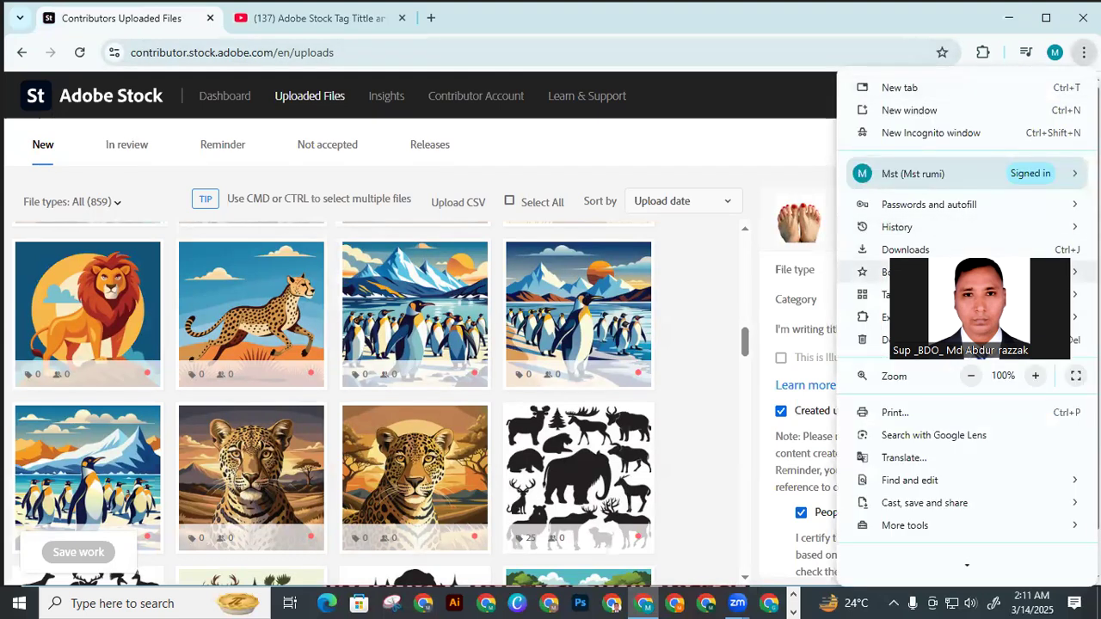
mouse_move(881, 318)
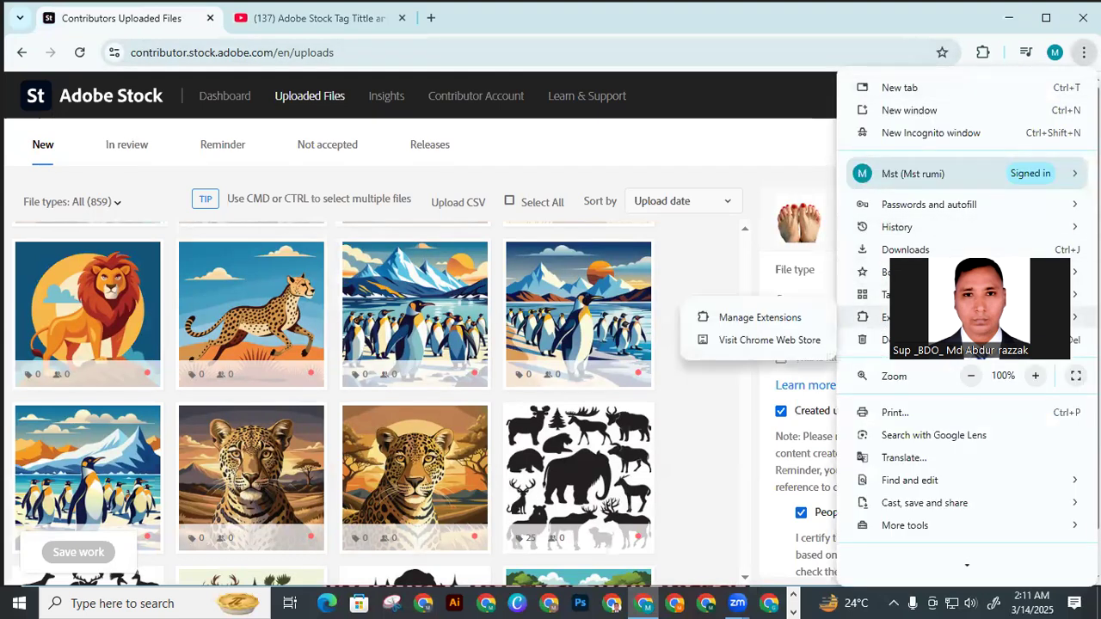
left_click(745, 325)
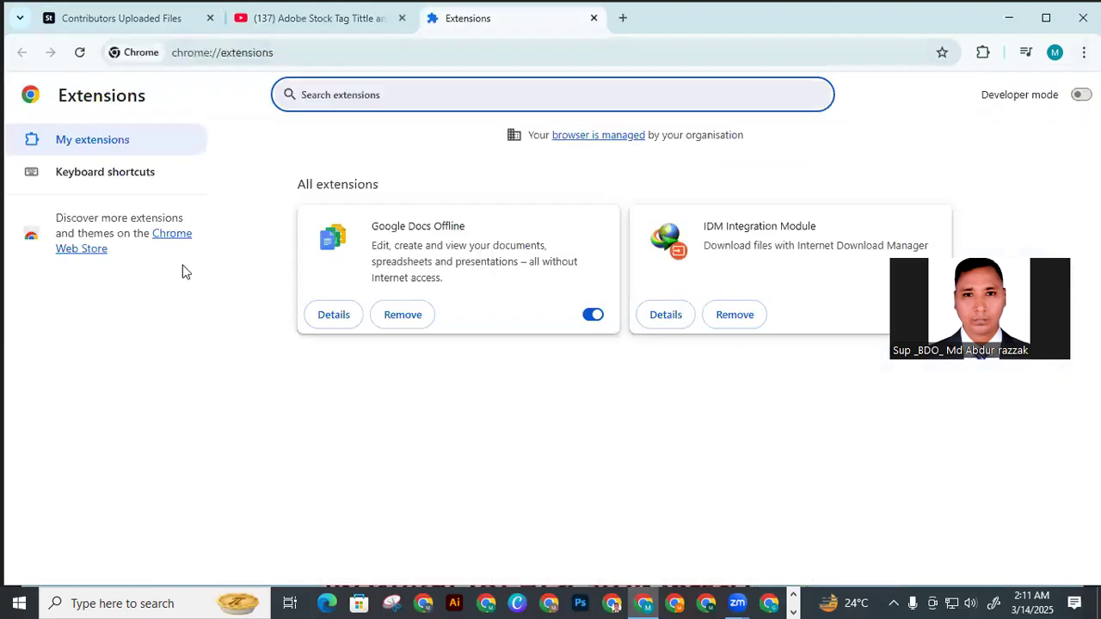
left_click(95, 254)
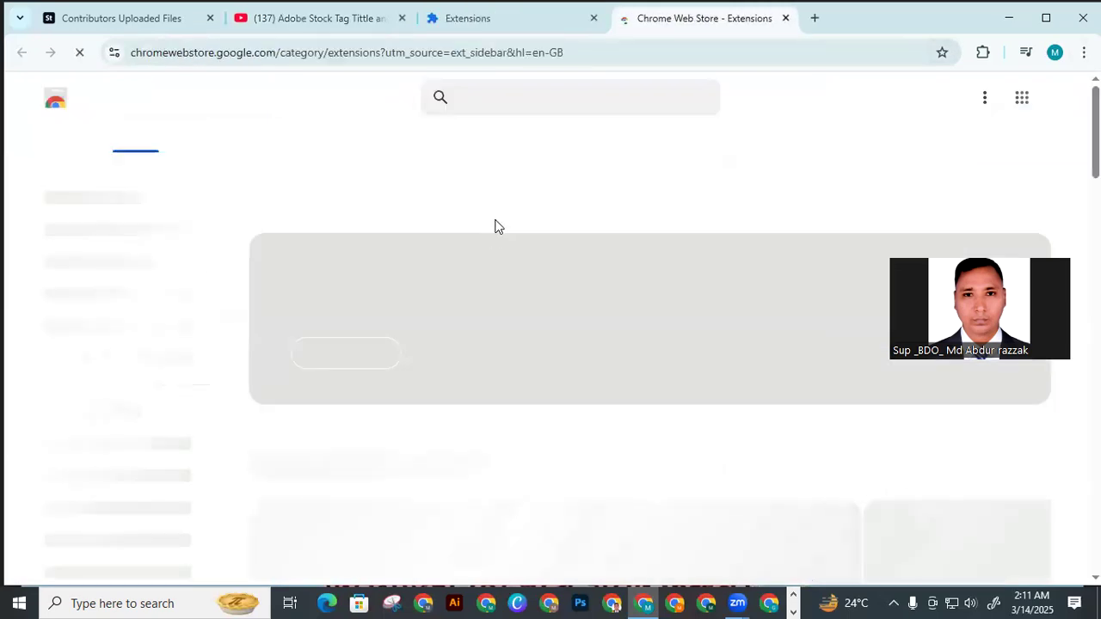
Search the Chrome Web Store for the copied name "Easy Keywords for AdobeStock"
right_click(506, 101)
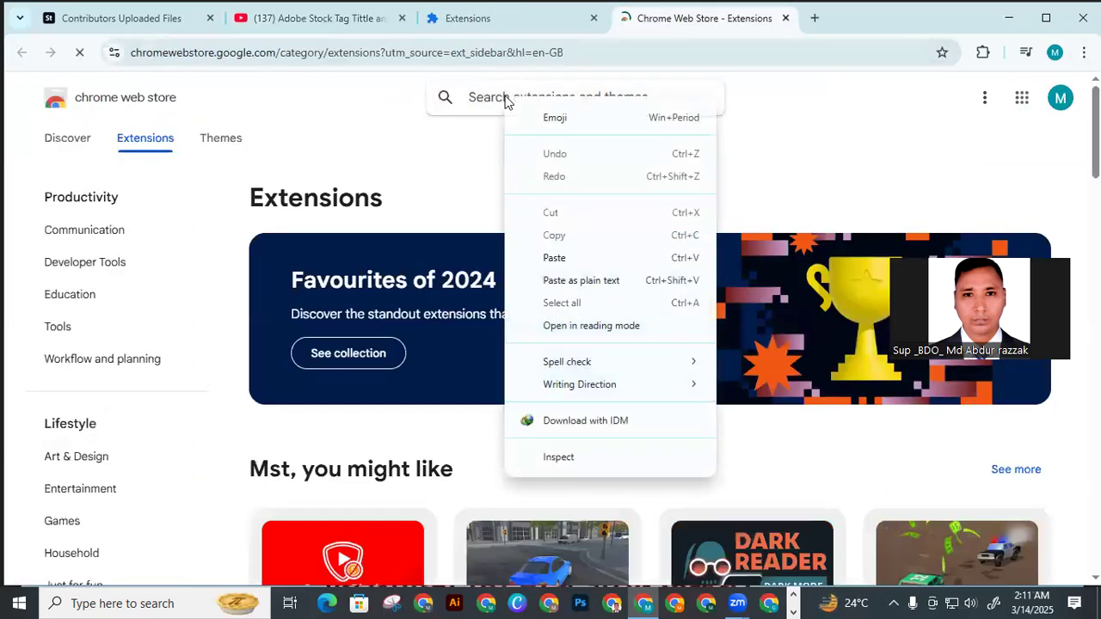
left_click(554, 258)
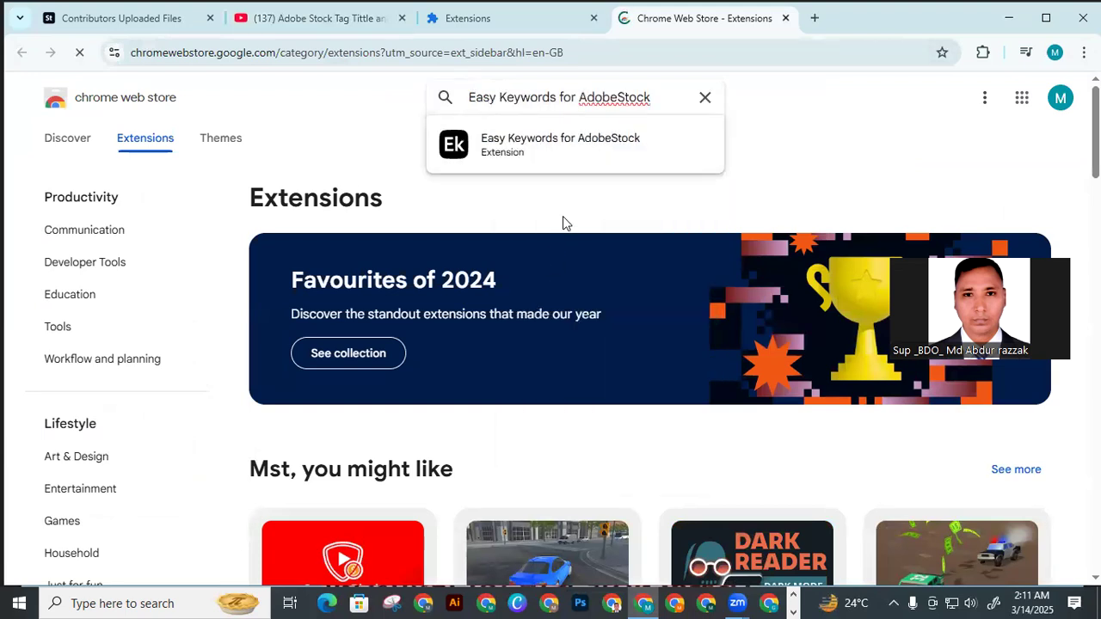
key("Return")
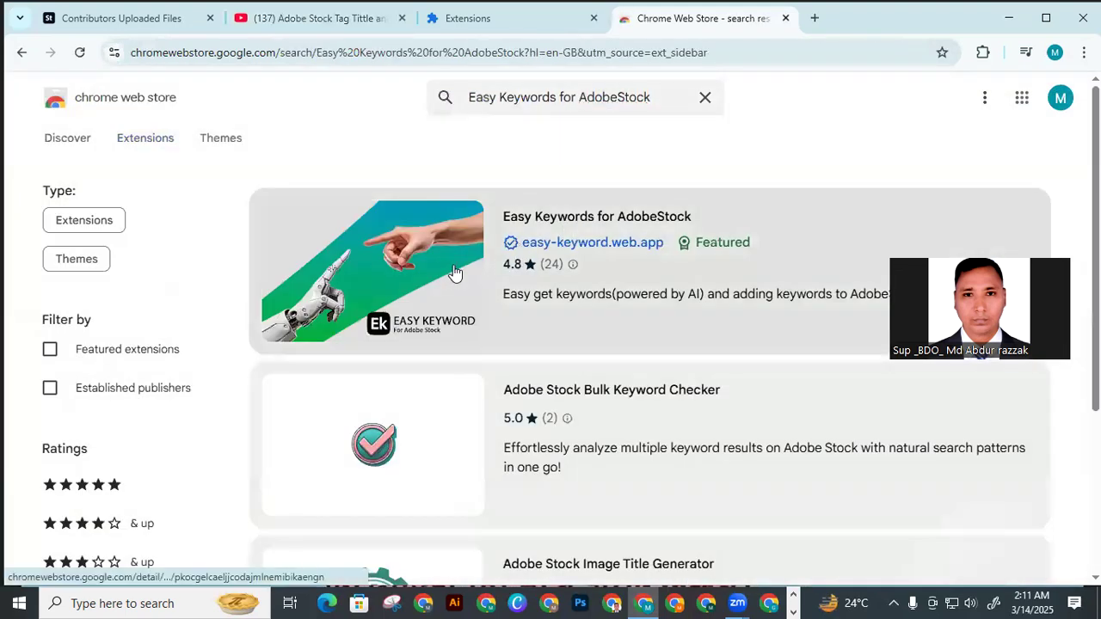
Add the Easy Keywords for AdobeStock extension to Chrome and pin it
left_click(559, 222)
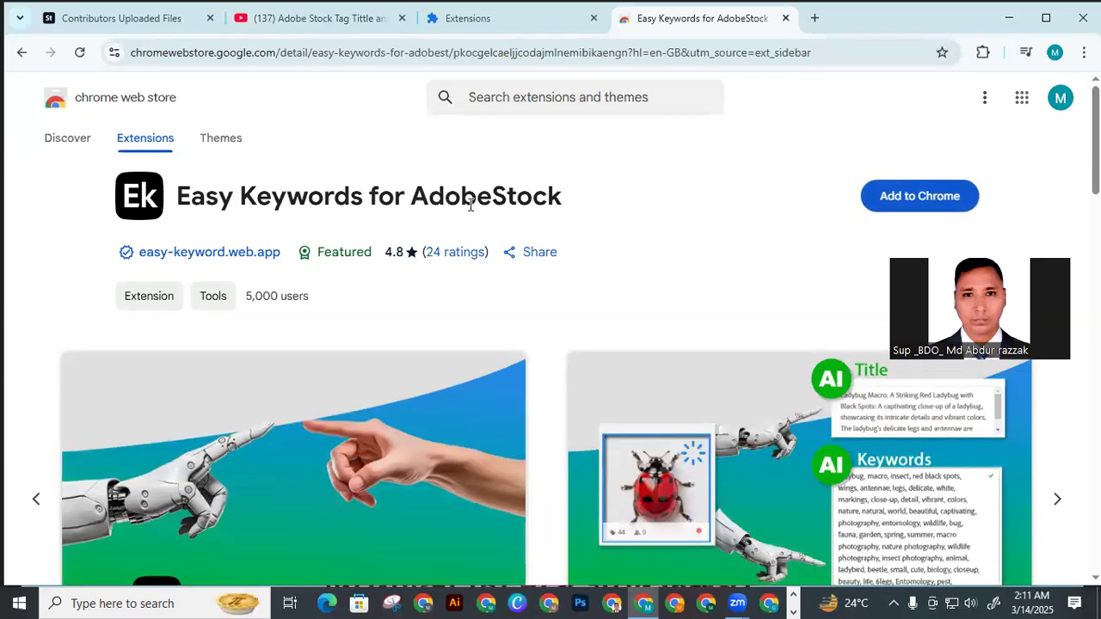
left_click(921, 205)
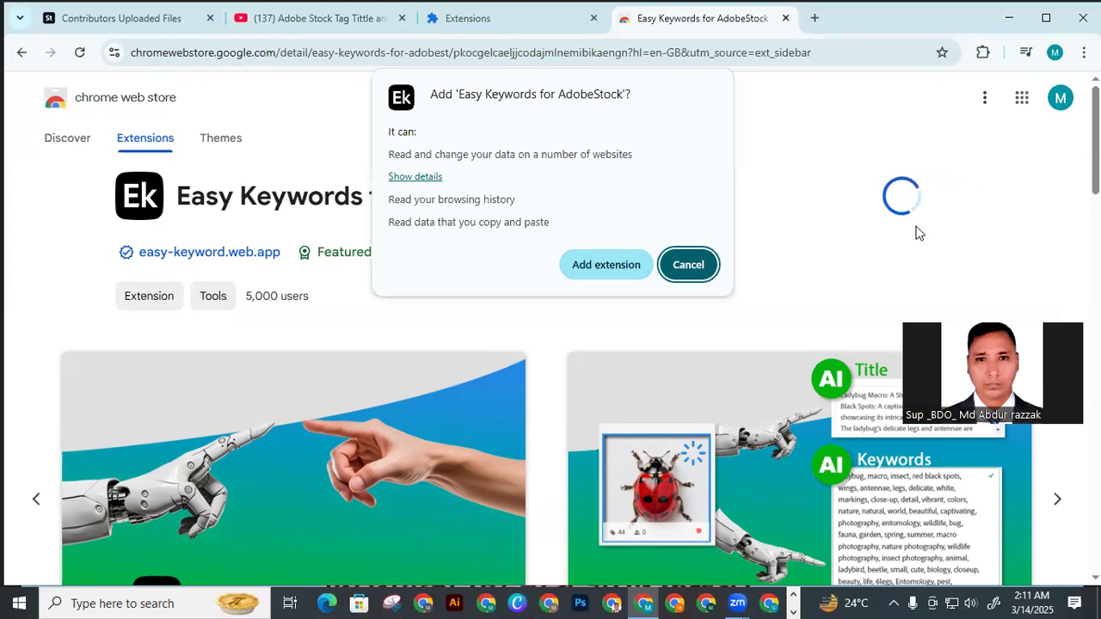
left_click(601, 269)
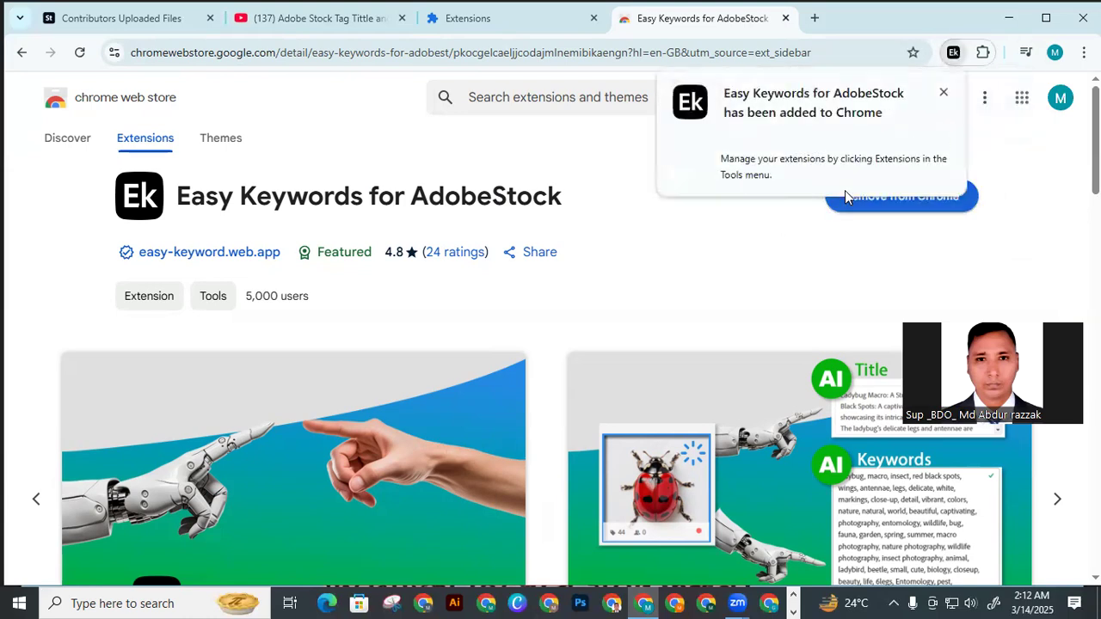
left_click(983, 54)
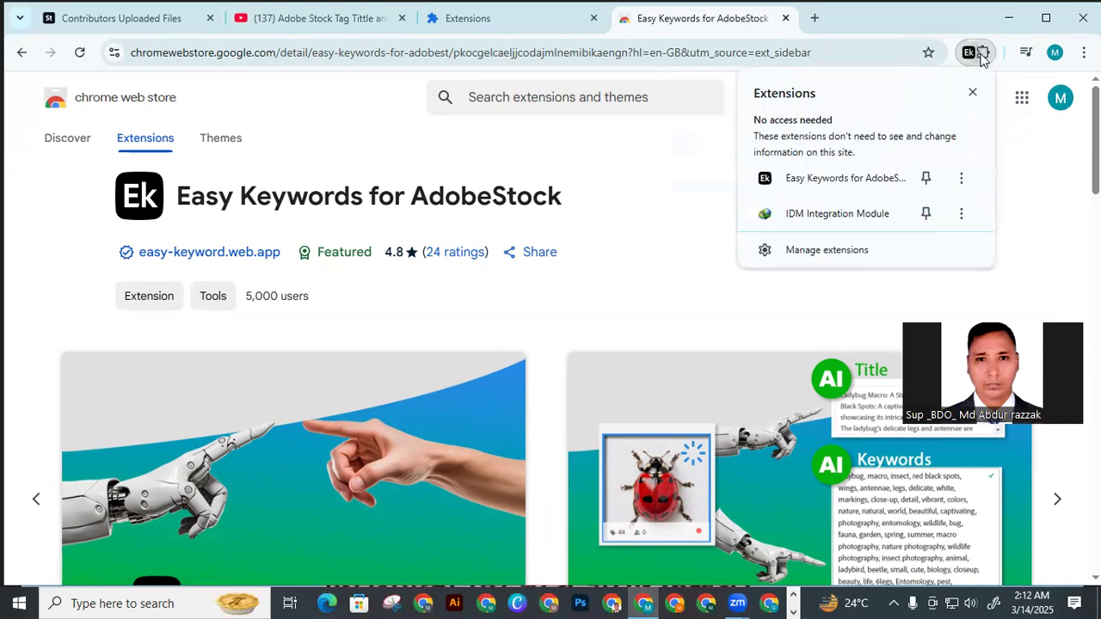
left_click(925, 180)
left_click(688, 191)
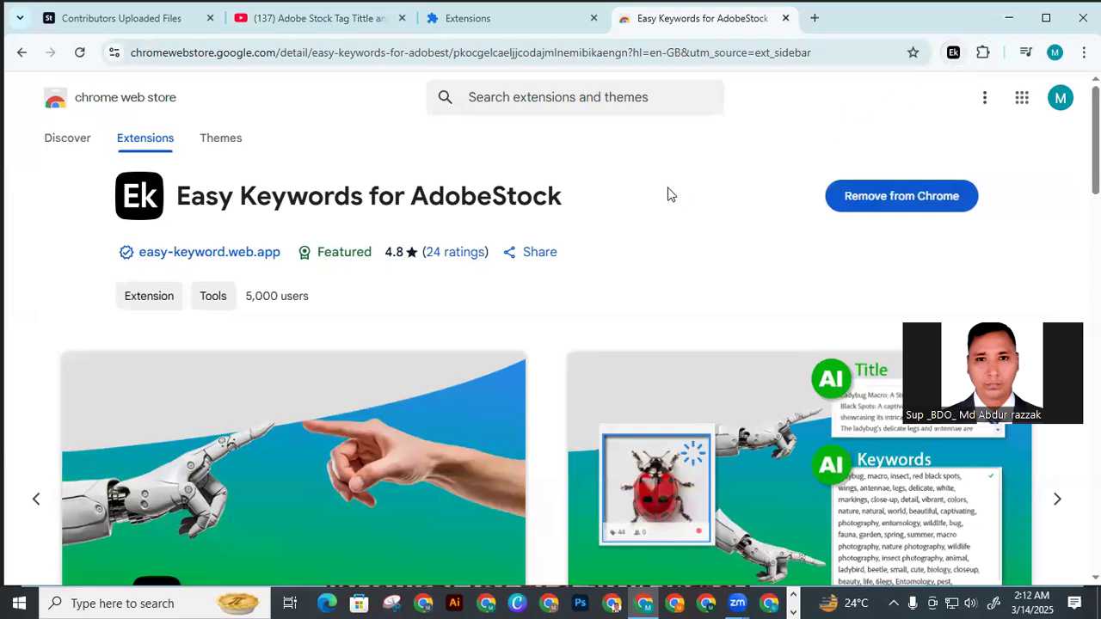
Return to the YouTube video description and copy the second extension name, "Adobe Stock Image Title Generator"
left_click(326, 23)
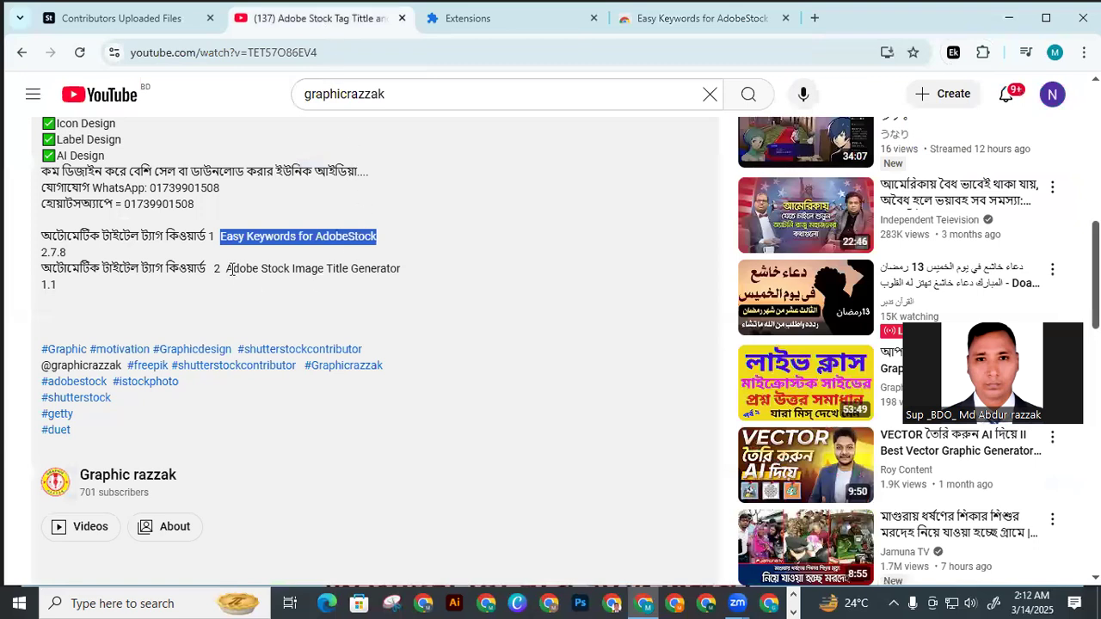
left_click_drag(228, 268, 387, 267)
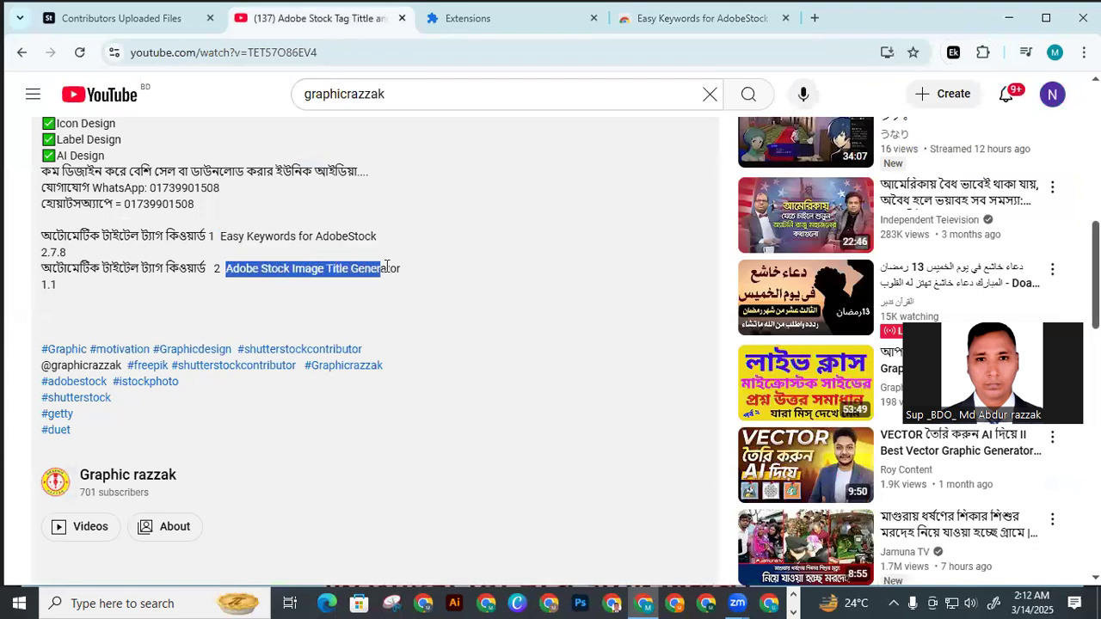
right_click(379, 271)
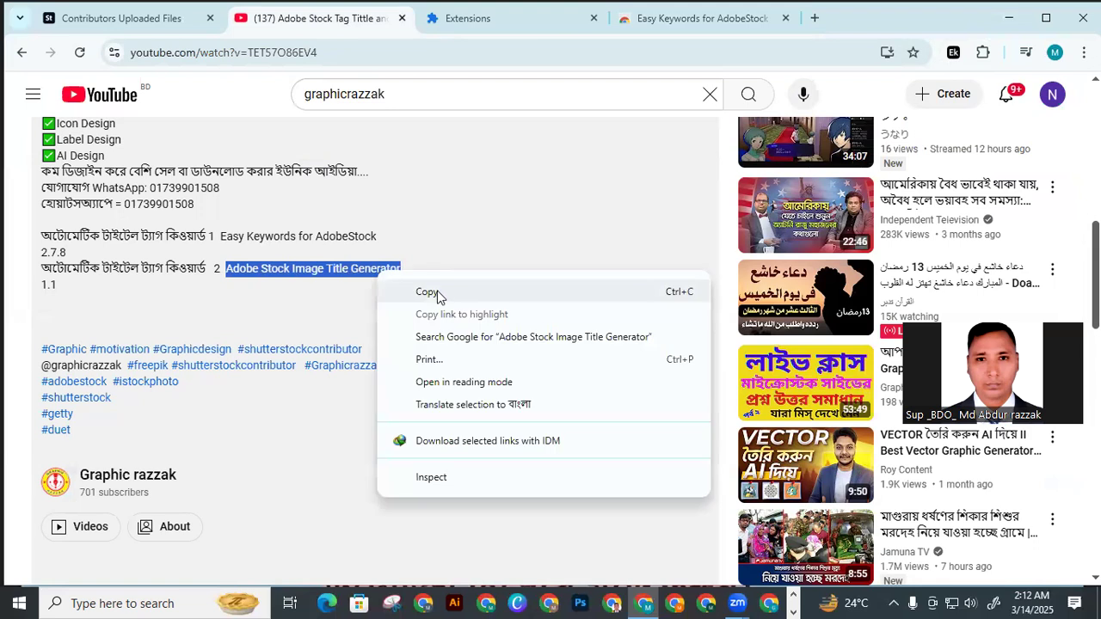
left_click(436, 294)
Open the Chrome Web Store from the extension manager and search for "Adobe Stock Image Title Generator"
left_click(502, 26)
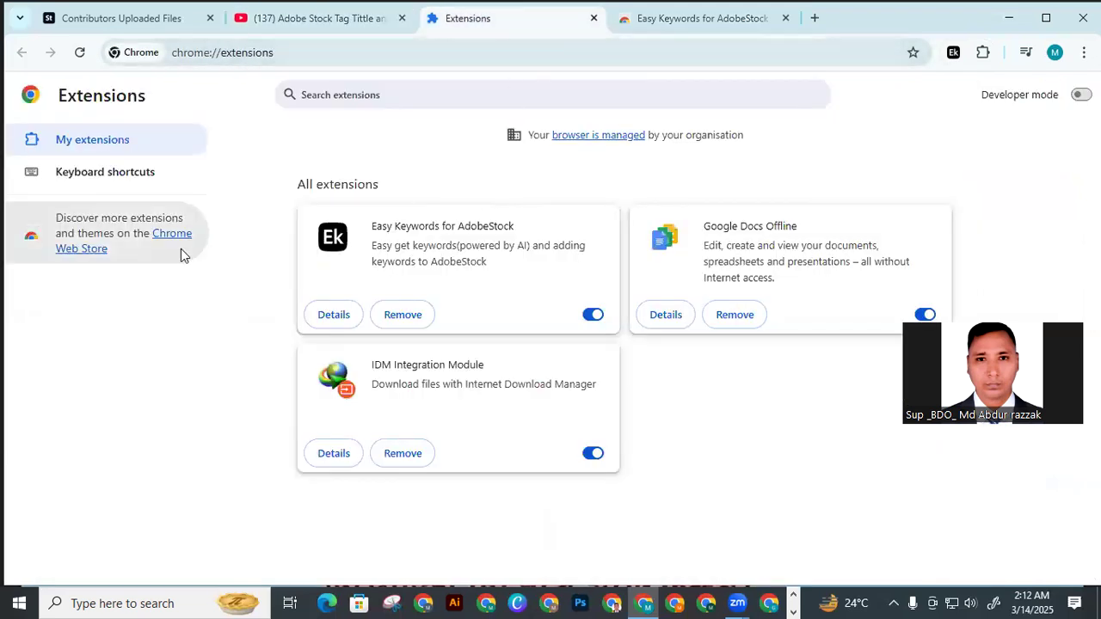
left_click(94, 251)
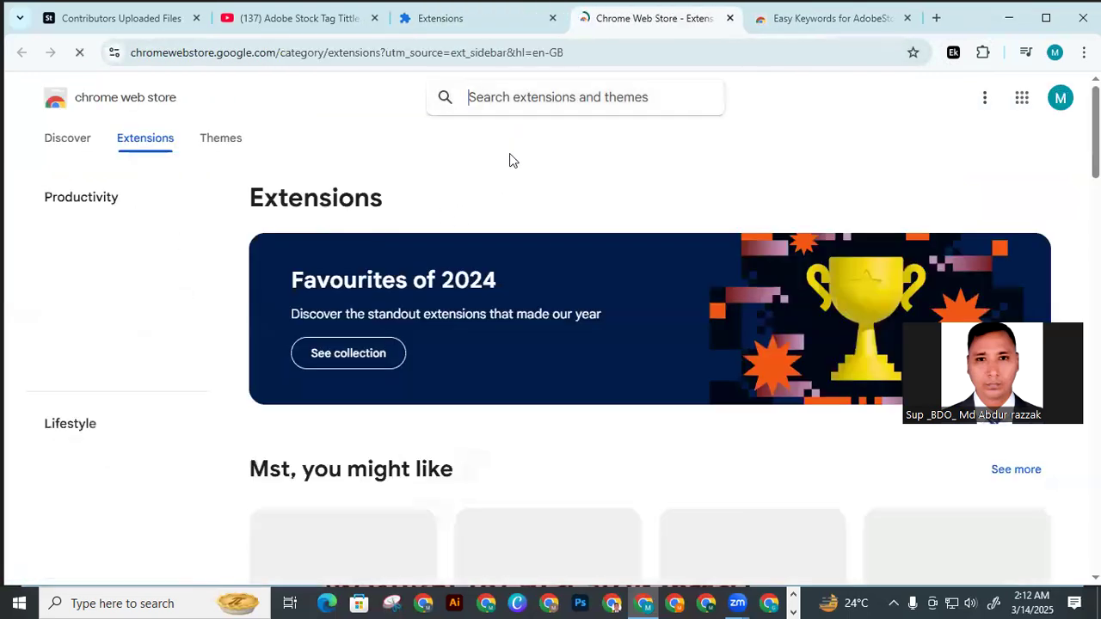
right_click(511, 96)
left_click(566, 257)
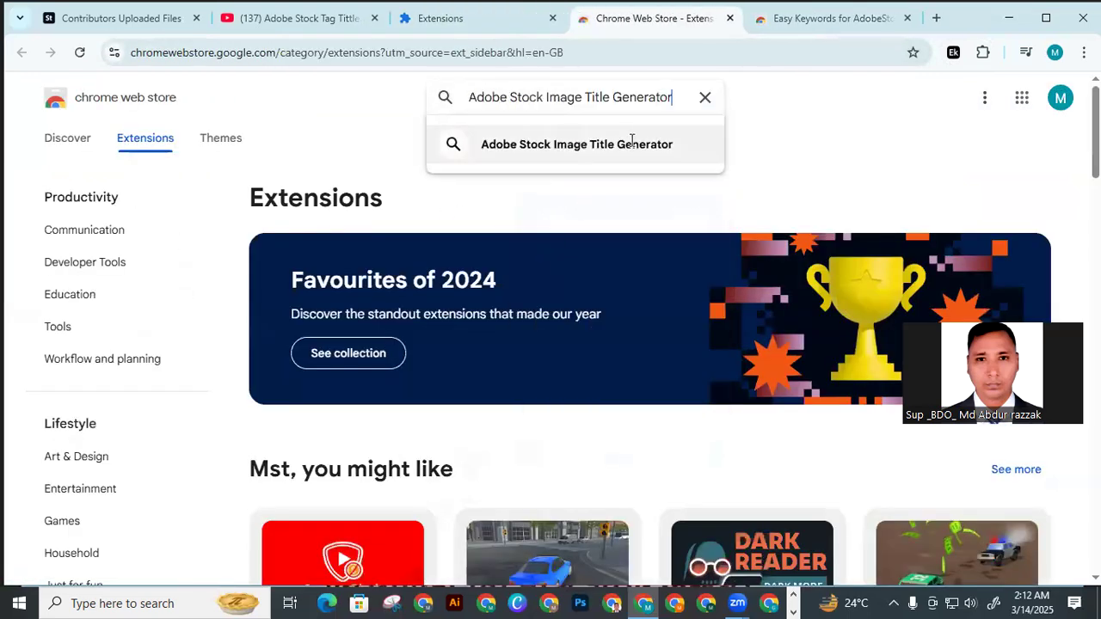
left_click(643, 146)
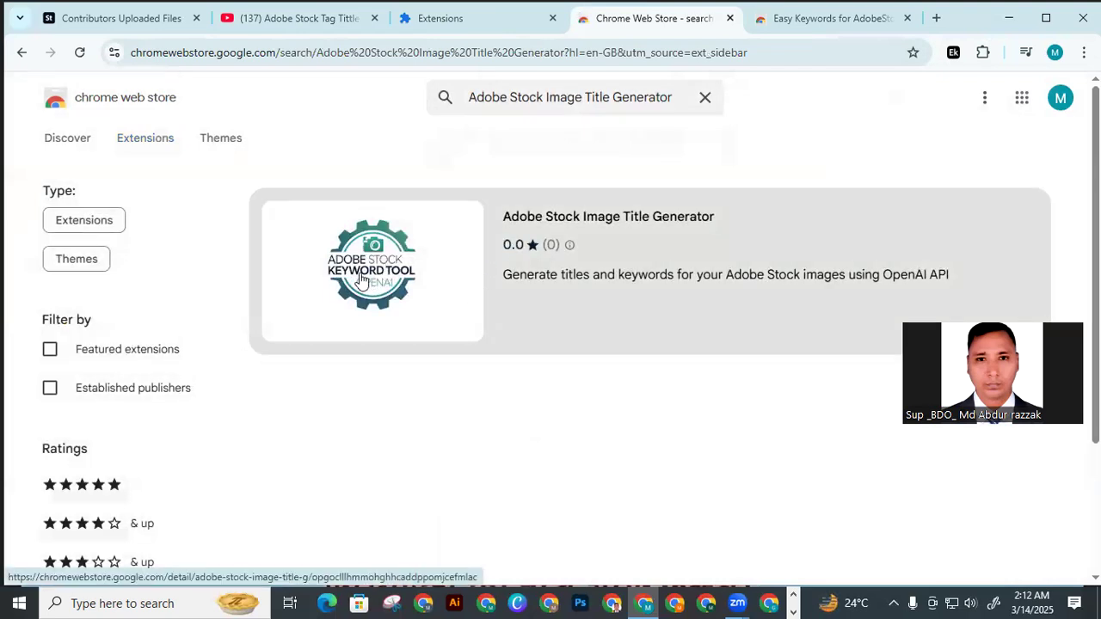
Add the Adobe Stock Image Title Generator extension to Chrome and check that both Adobe Stock extensions are pinned
left_click(626, 221)
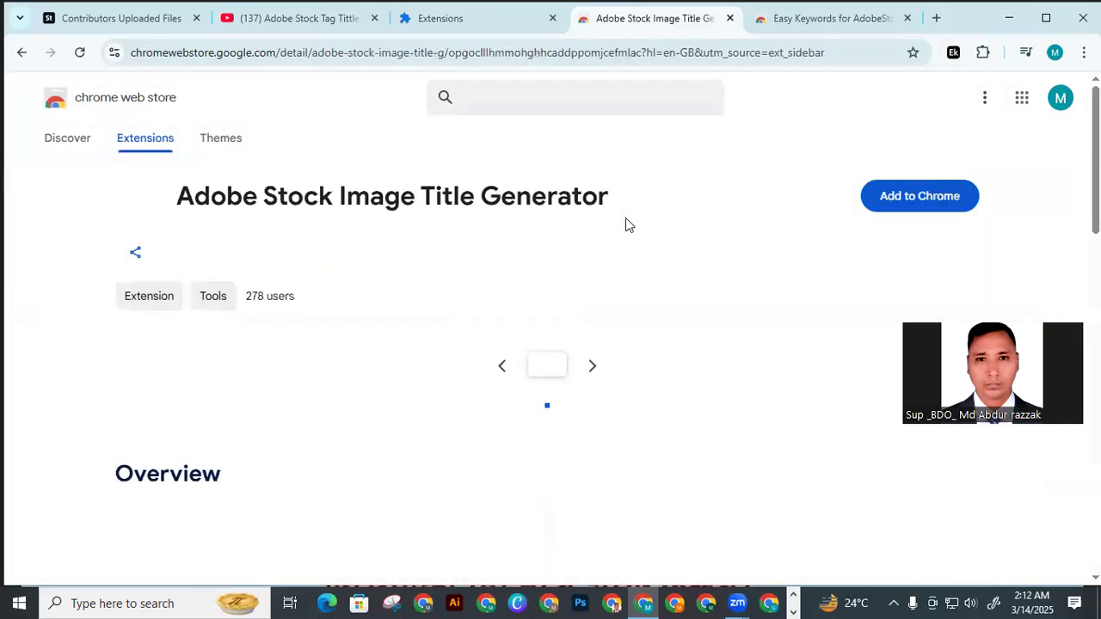
left_click(891, 208)
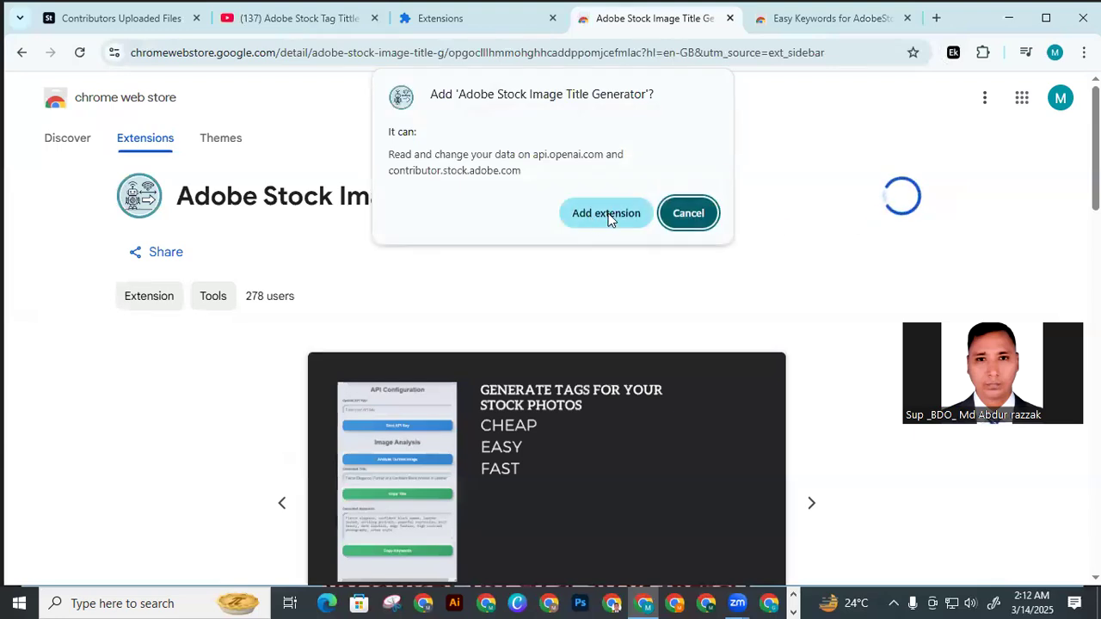
left_click(606, 214)
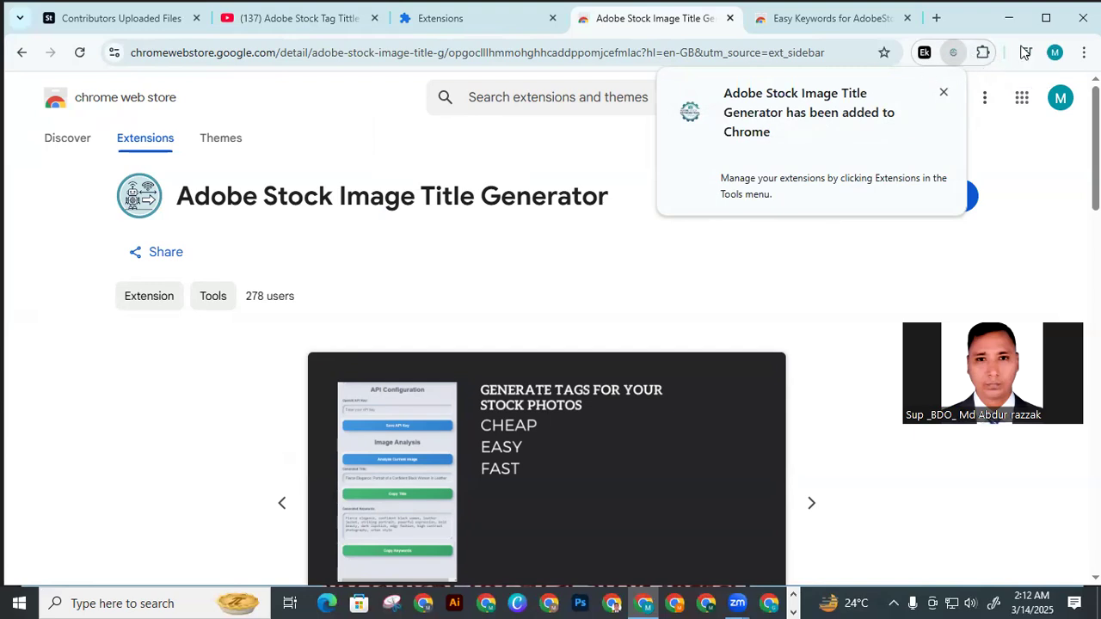
left_click(984, 54)
left_click(926, 179)
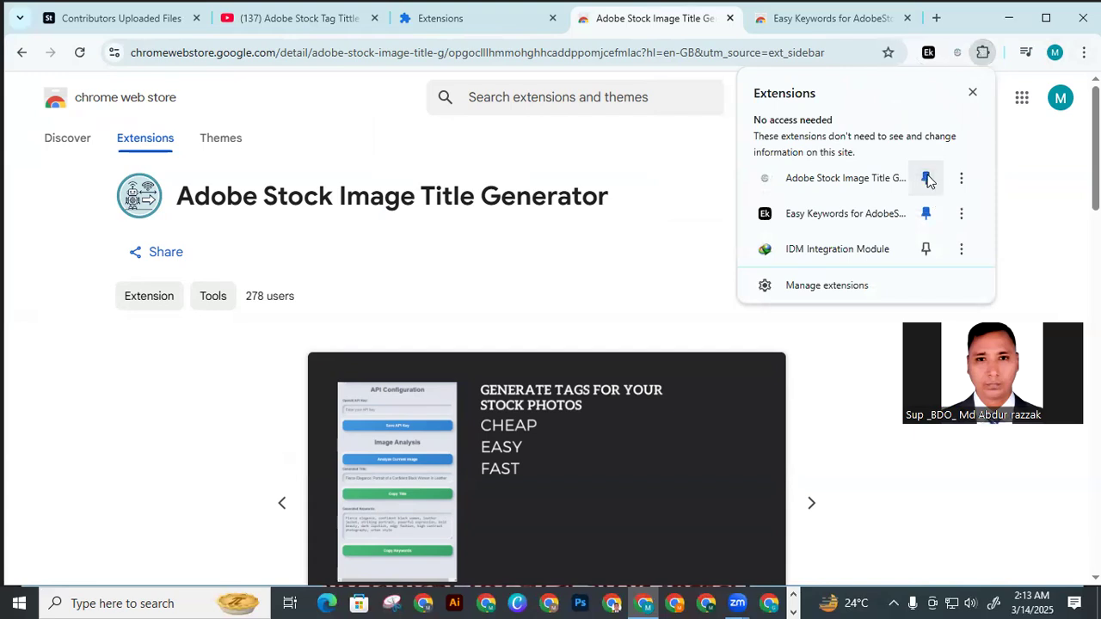
left_click(972, 94)
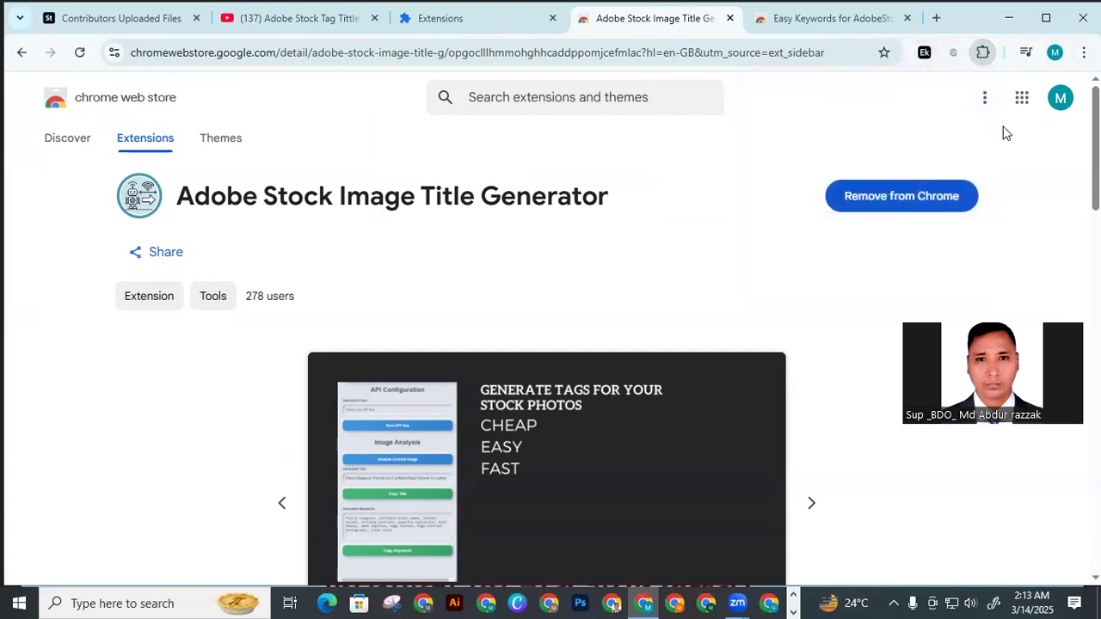
left_click(983, 54)
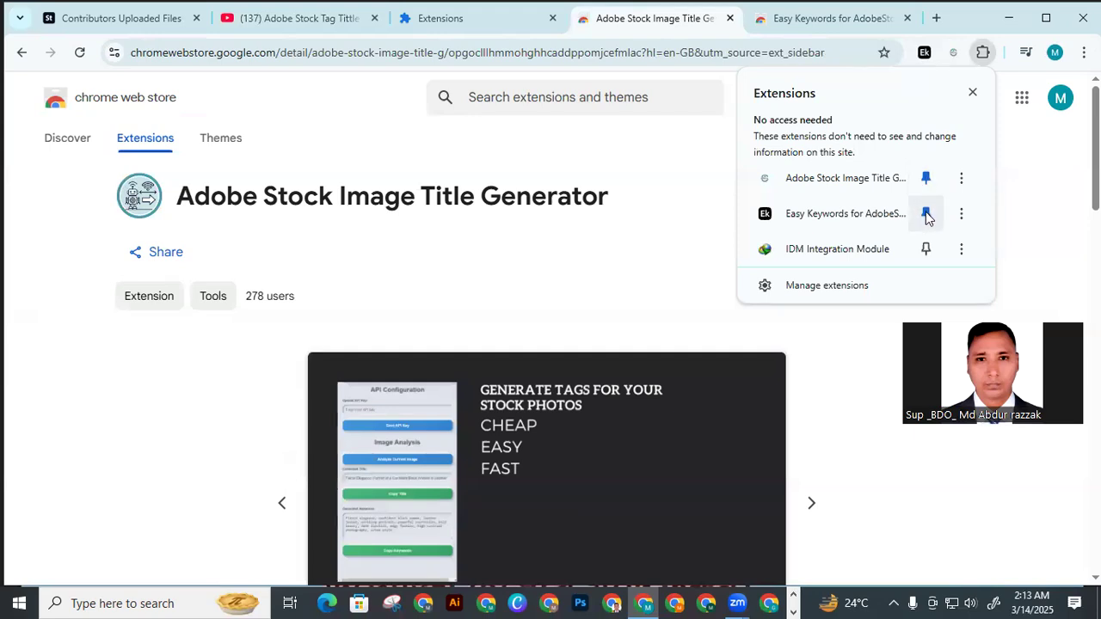
left_click(1026, 191)
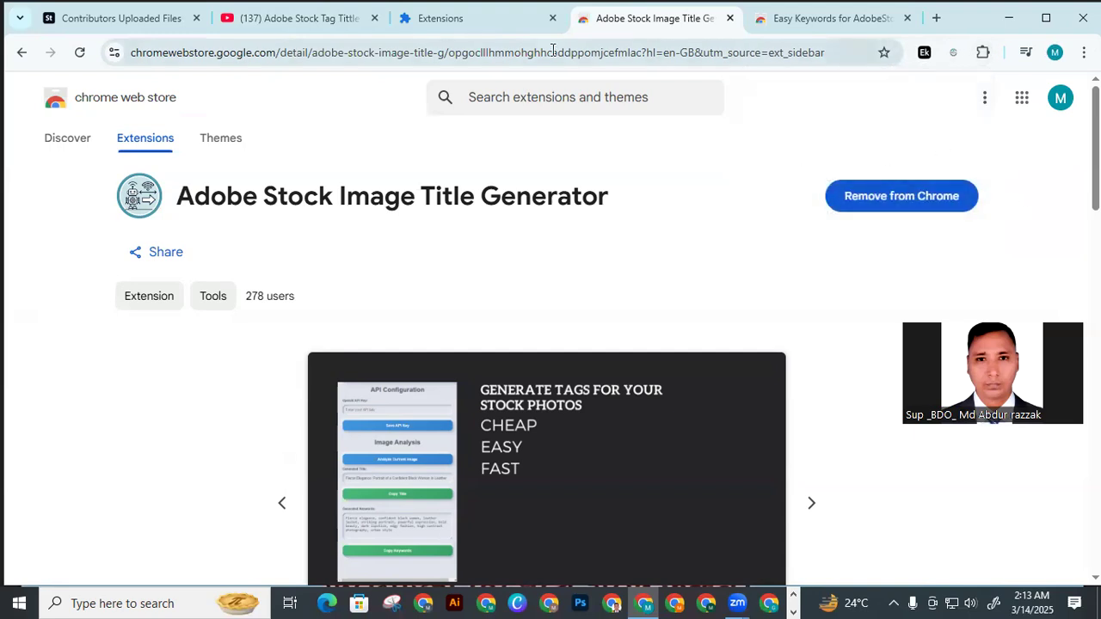
Close both Chrome Web Store pages and the extension manager page
left_click(542, 24)
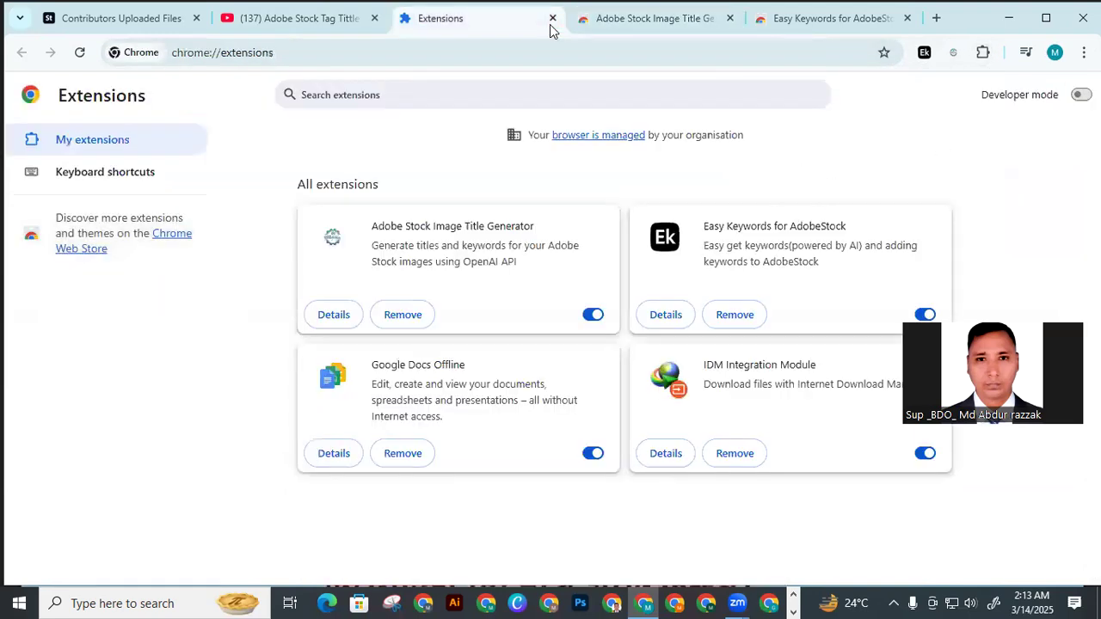
left_click(727, 18)
left_click(729, 18)
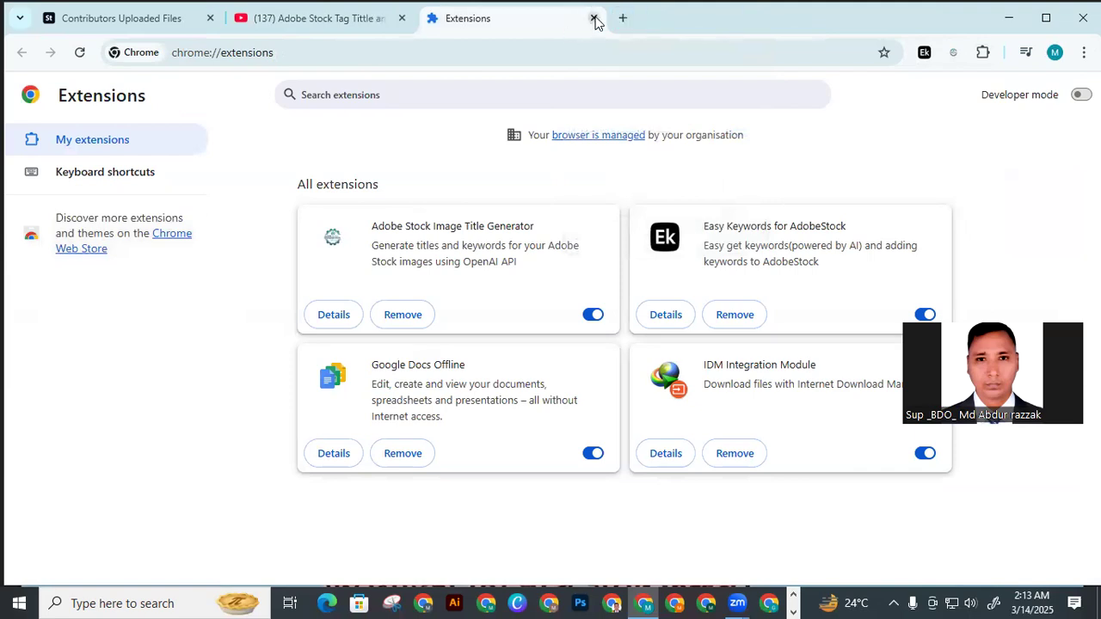
left_click(594, 18)
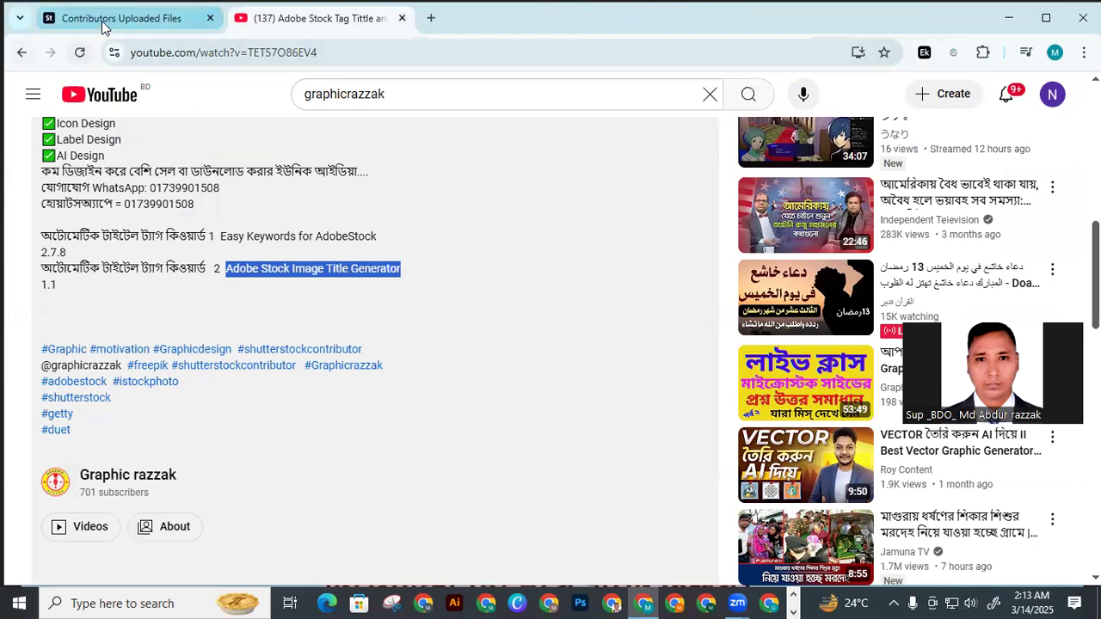
Reload the Adobe Stock uploads page and bring the file's AI title and keyword controls into view
left_click(102, 26)
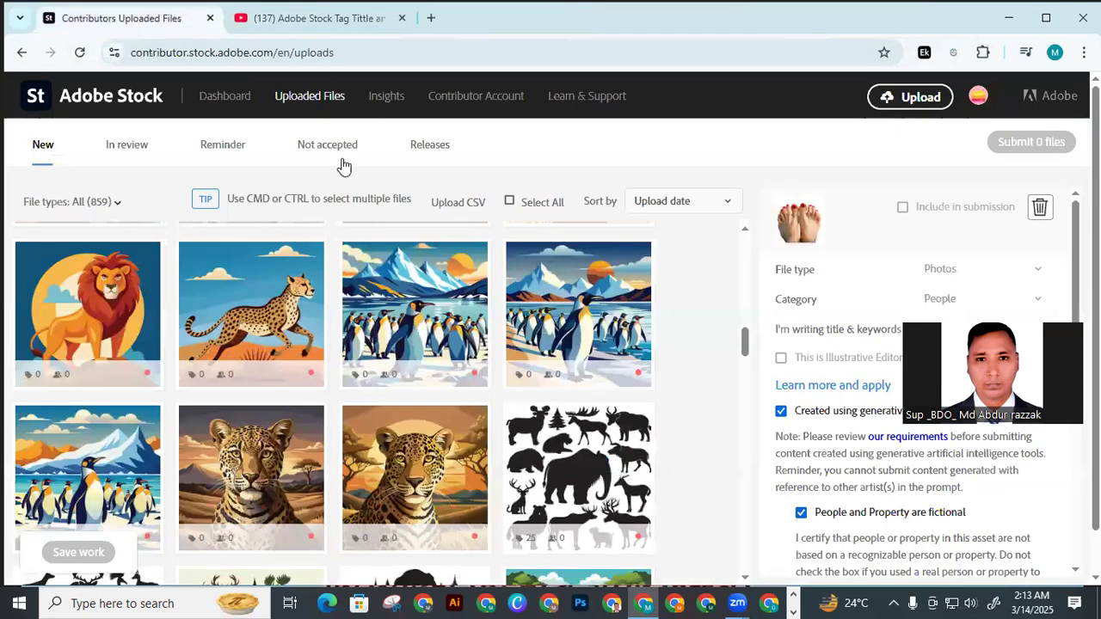
left_click(80, 53)
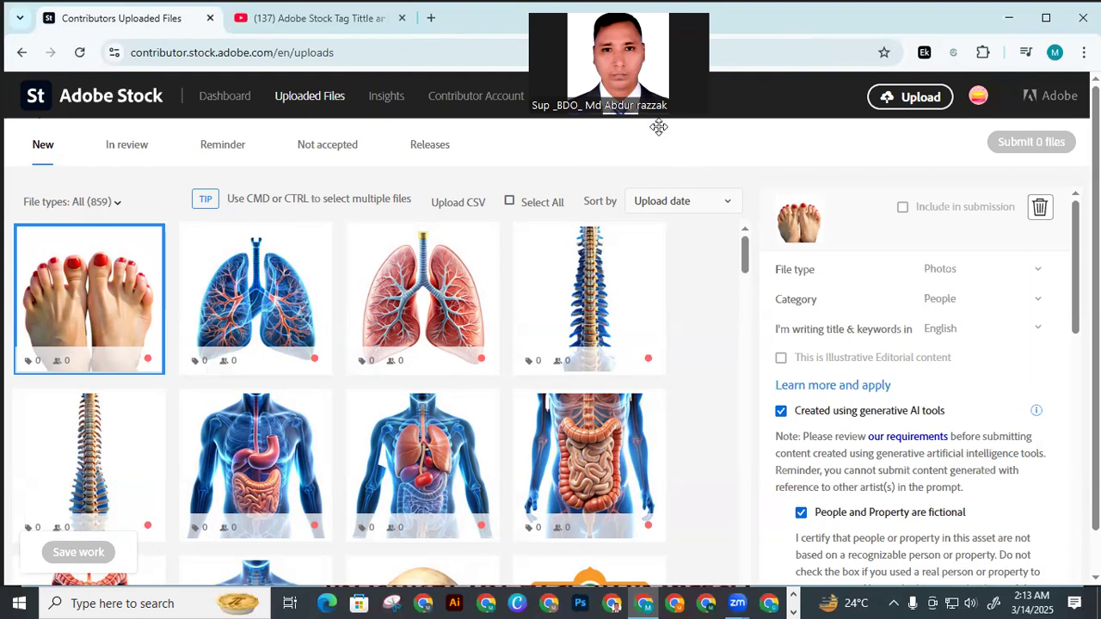
scroll(860, 387, "down", 5)
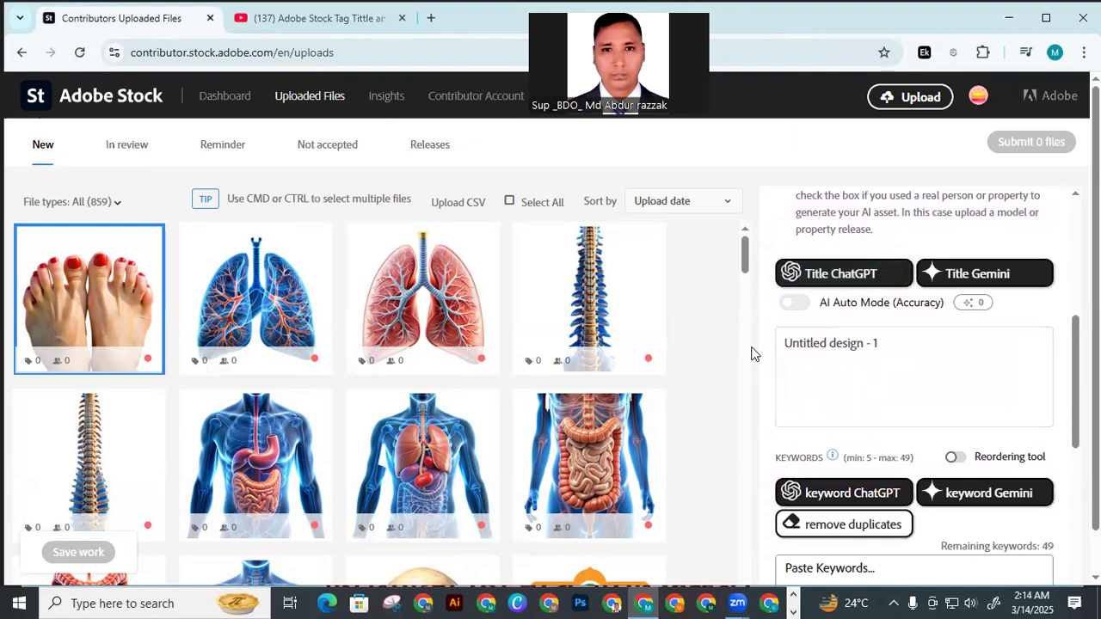
Select the golden leaf vector, mark it as created using generative AI tools and answer No to recognizable people or property
mouse_move(421, 348)
scroll(421, 348, "down", 3)
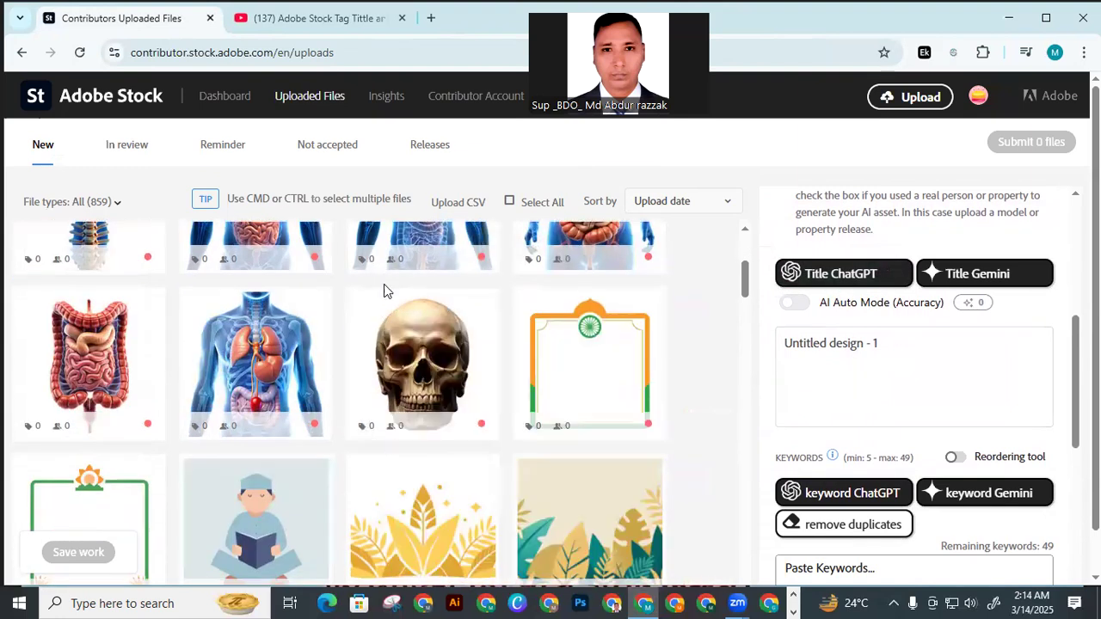
scroll(384, 288, "down", 4)
scroll(433, 351, "up", 1)
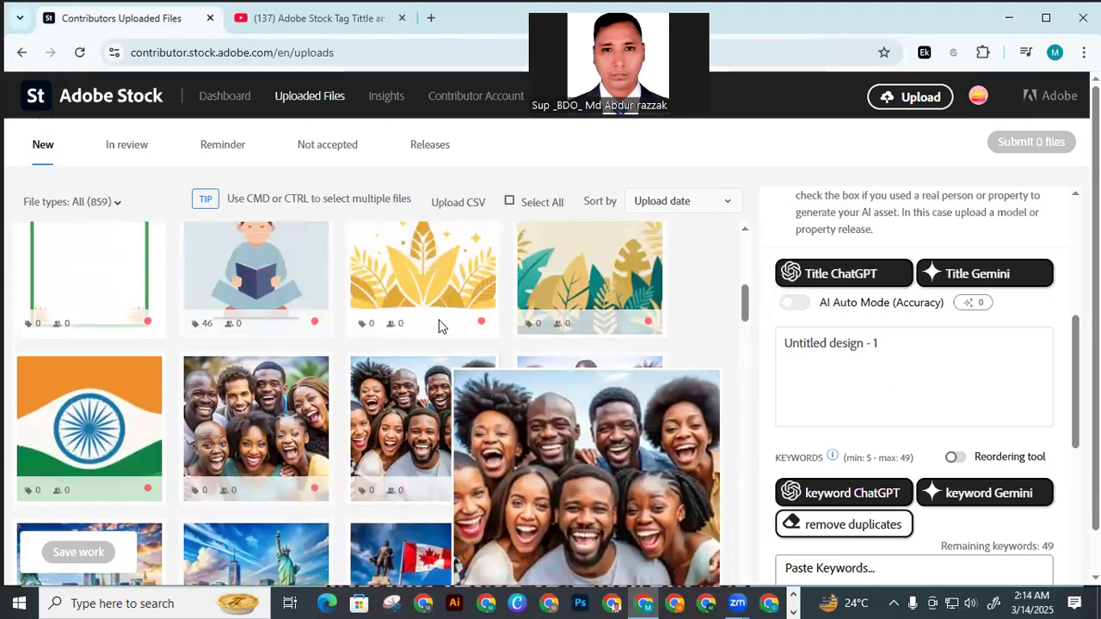
left_click(446, 266)
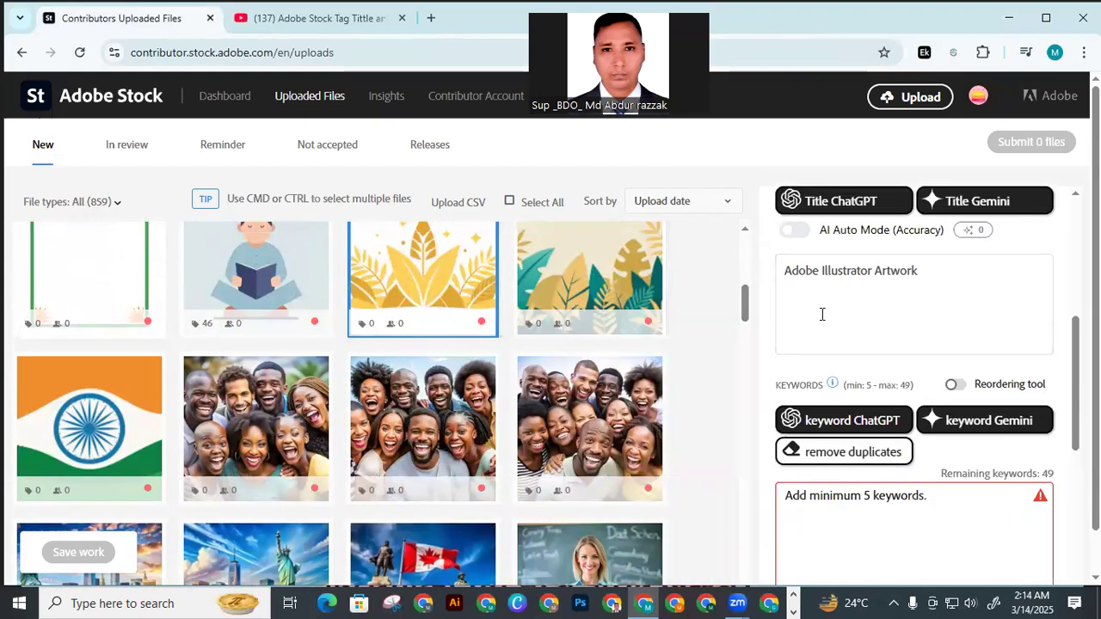
scroll(884, 310, "up", 2)
scroll(883, 309, "up", 3)
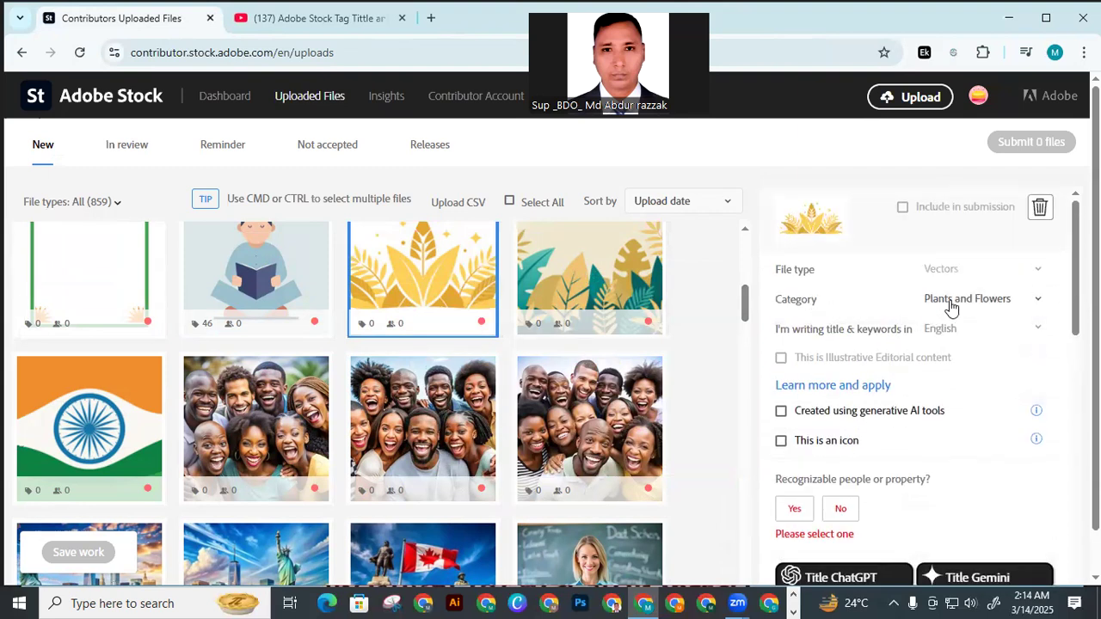
scroll(808, 344, "down", 1)
left_click(781, 356)
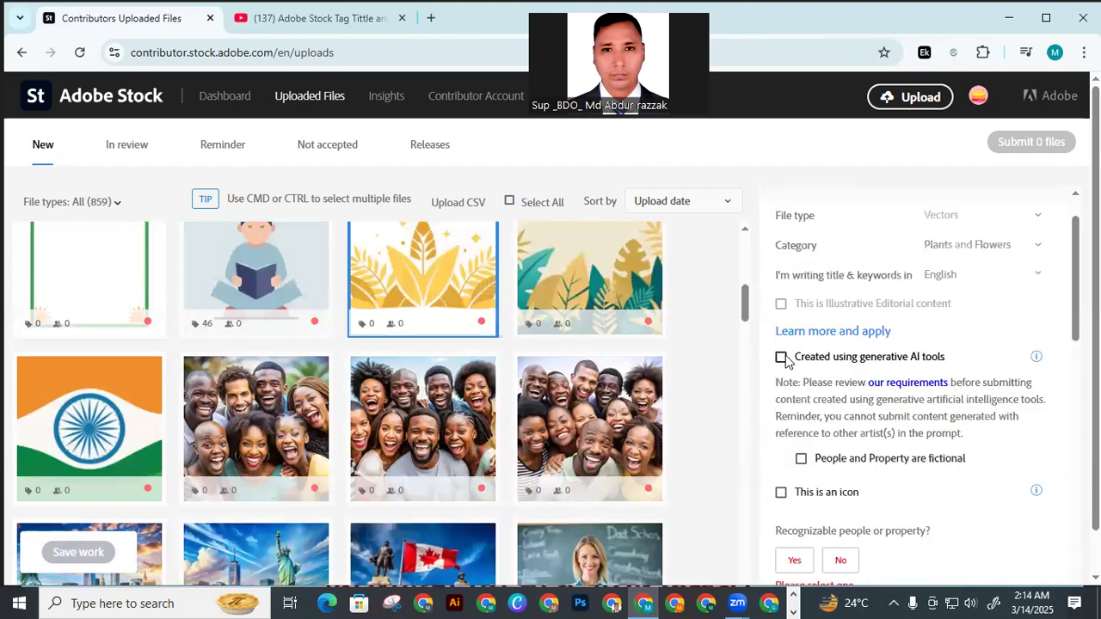
scroll(857, 348, "down", 2)
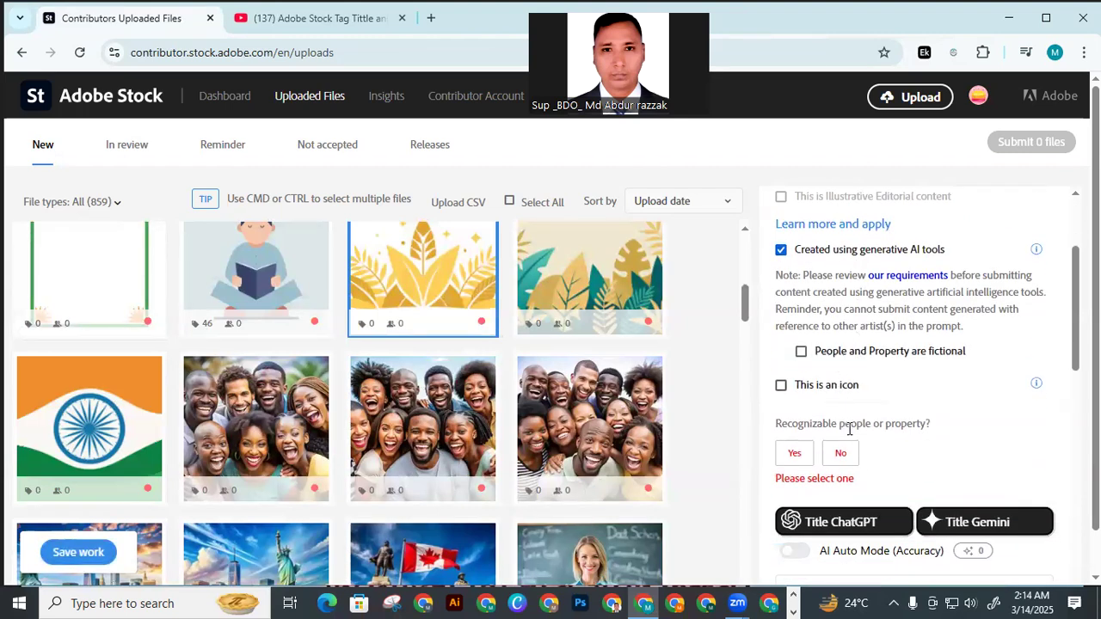
left_click(843, 456)
Generate the golden leaf vector's title with ChatGPT, allowing chatgpt.com to access the clipboard
scroll(868, 290, "down", 3)
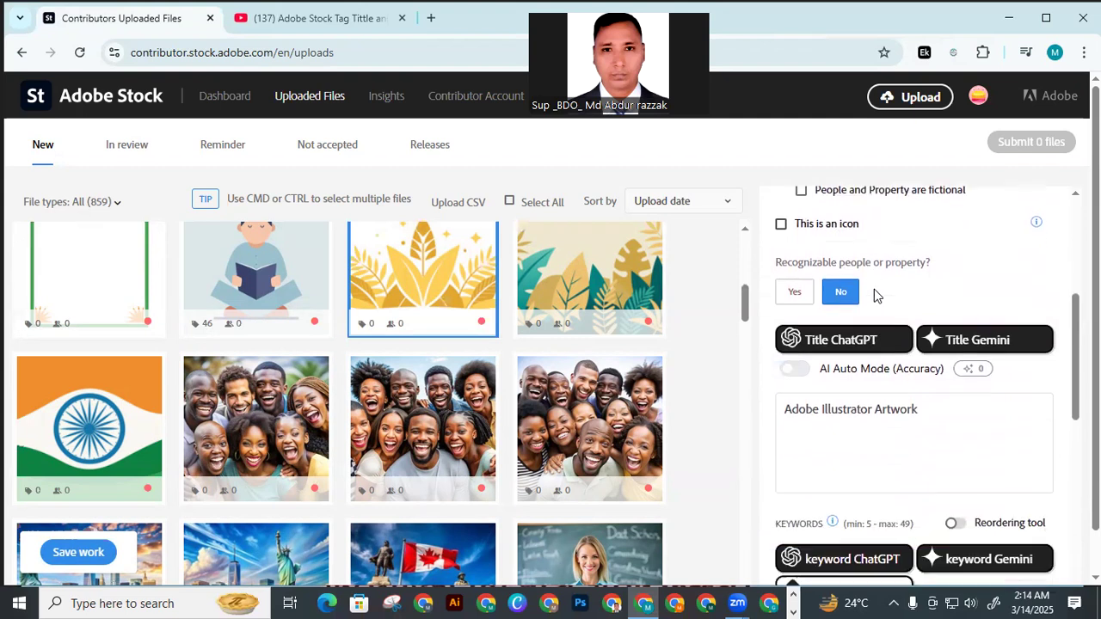
left_click(818, 344)
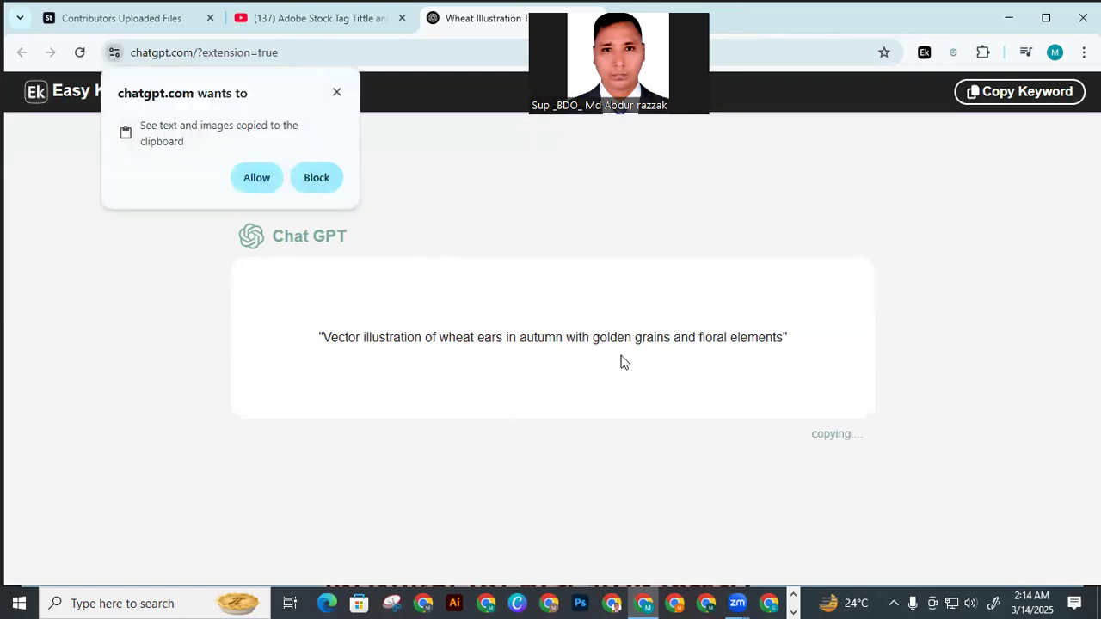
left_click(257, 178)
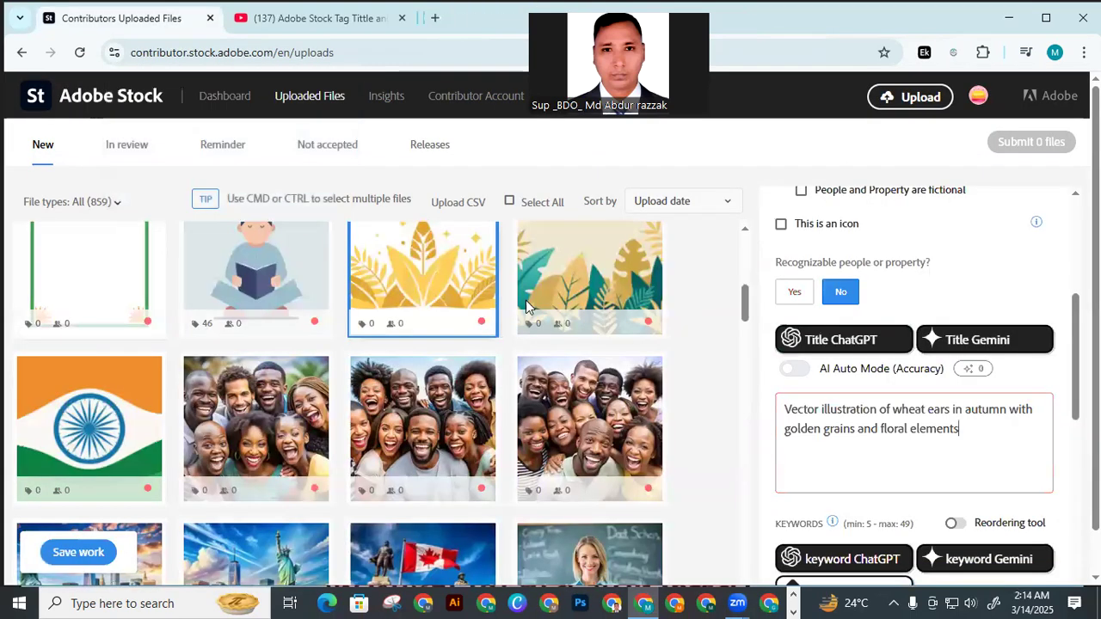
scroll(870, 334, "down", 1)
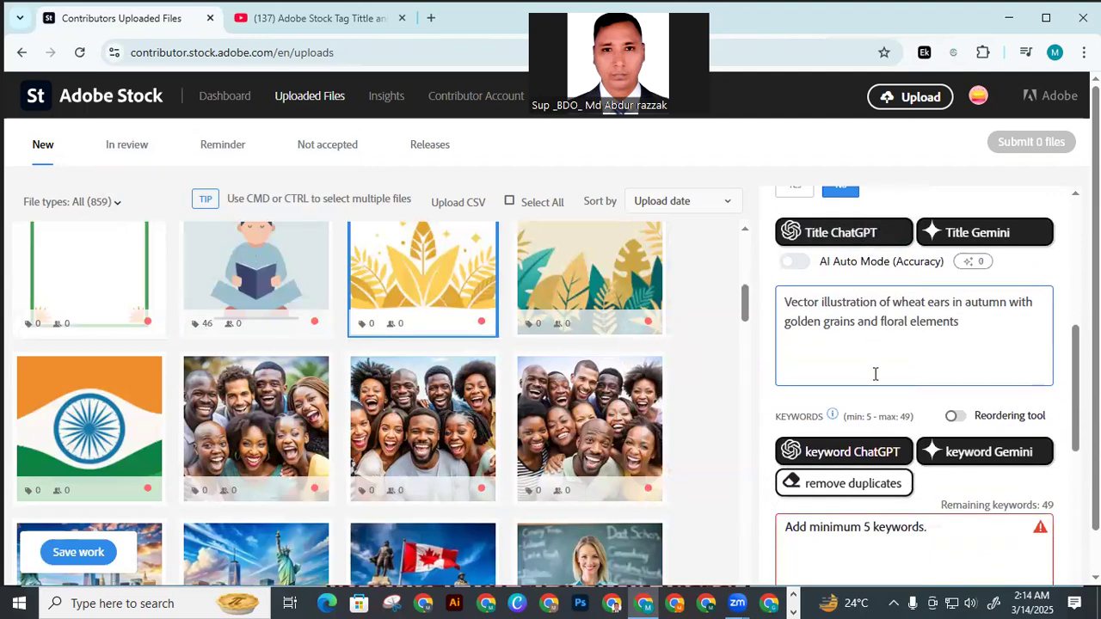
Generate the golden leaf vector's keywords with ChatGPT and review the resulting keyword list
scroll(870, 345, "down", 1)
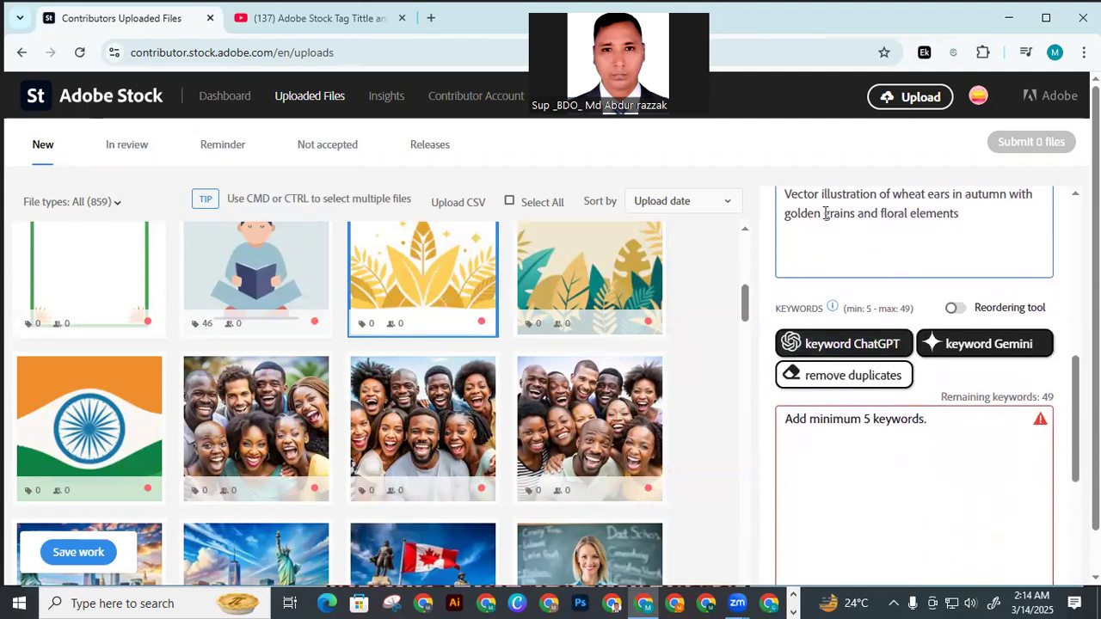
left_click(835, 346)
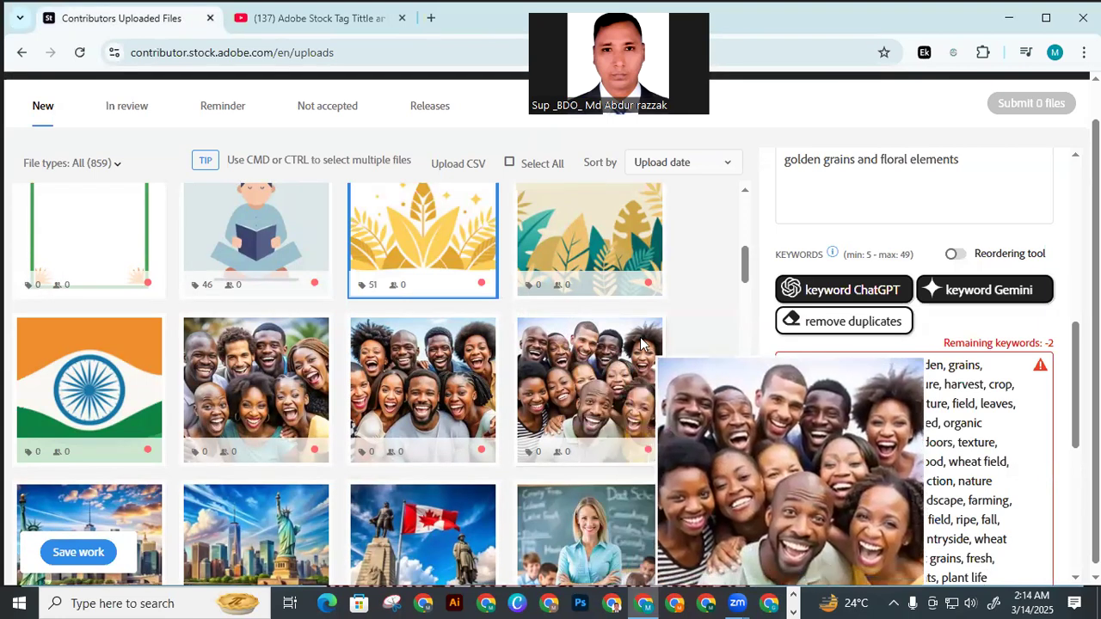
scroll(903, 402, "down", 2)
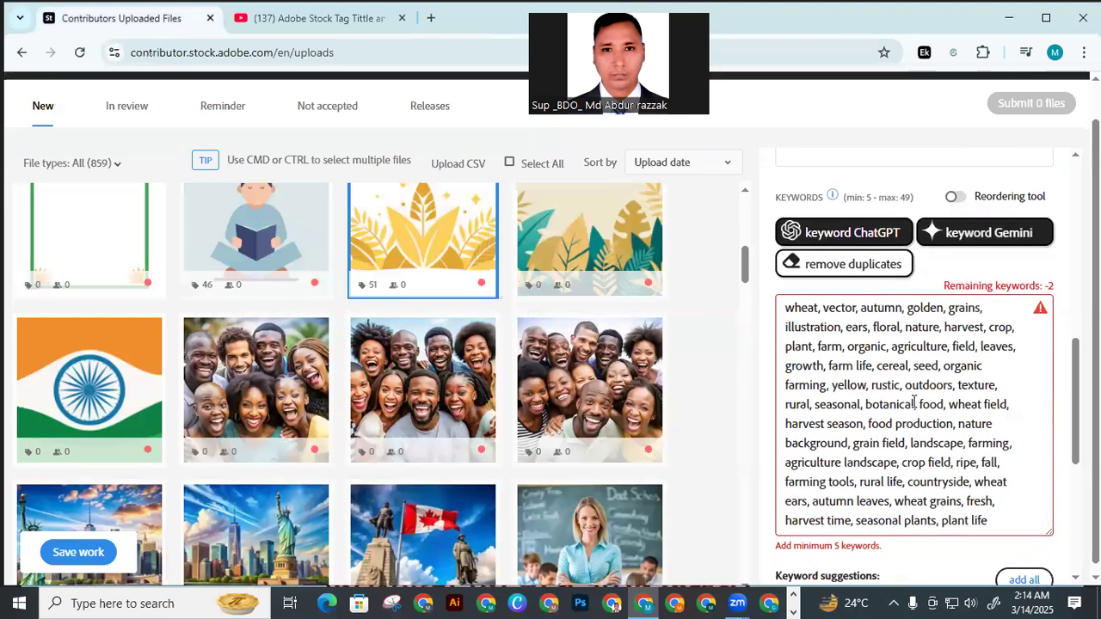
scroll(892, 385, "up", 5)
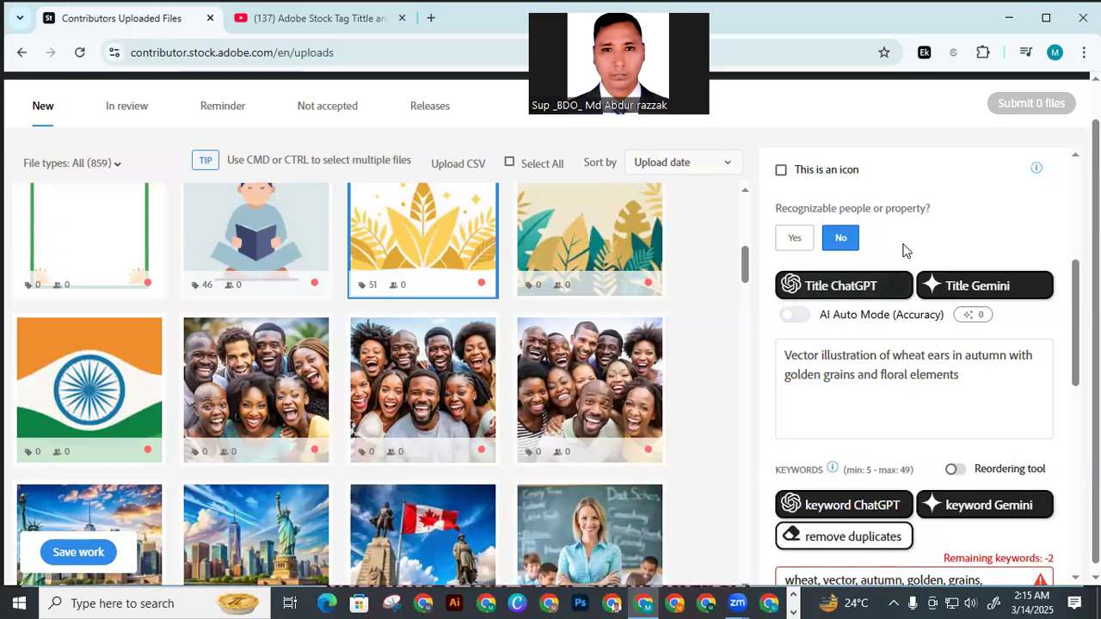
Select the green and gold foliage vector, mark it as created using generative AI tools and answer No to recognizable people or property
scroll(903, 249, "up", 1)
left_click(589, 238)
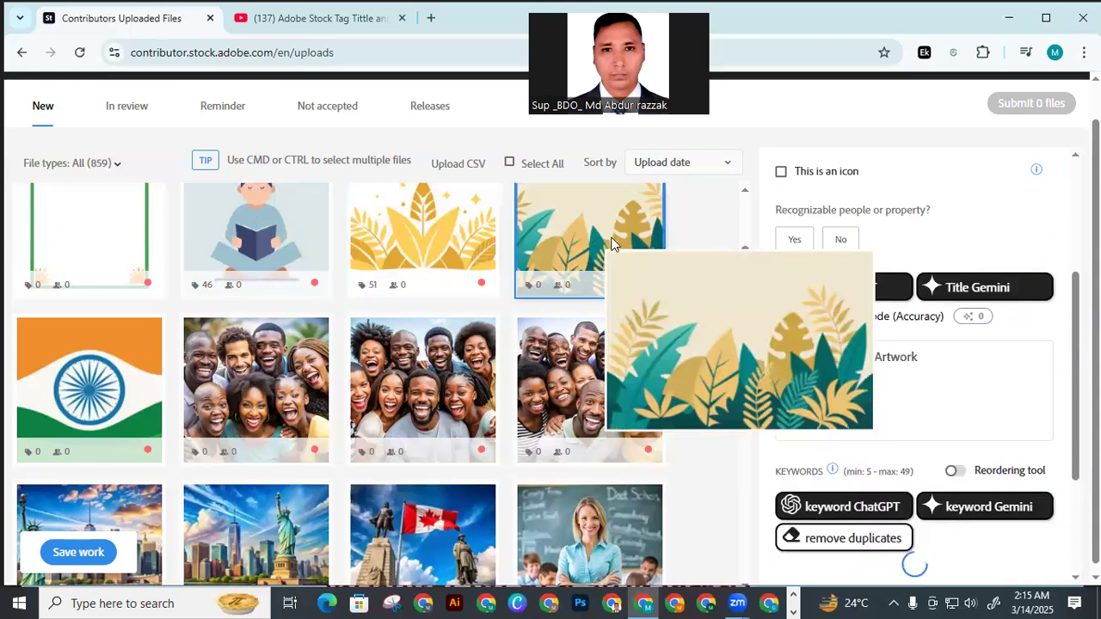
scroll(880, 373, "down", 4)
scroll(896, 430, "up", 5)
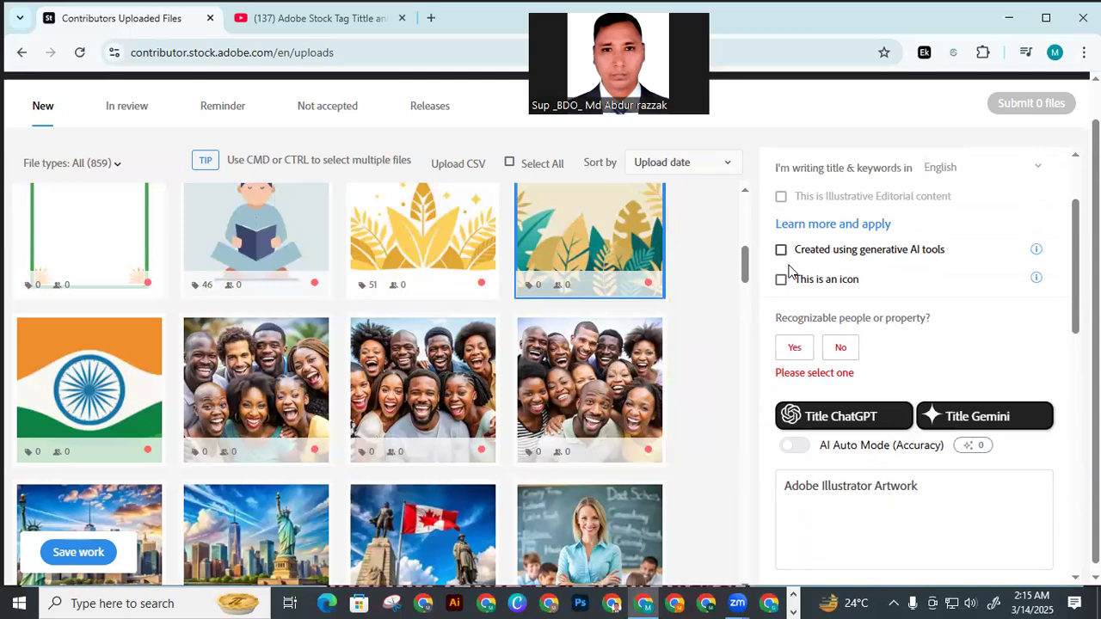
scroll(840, 315, "up", 1)
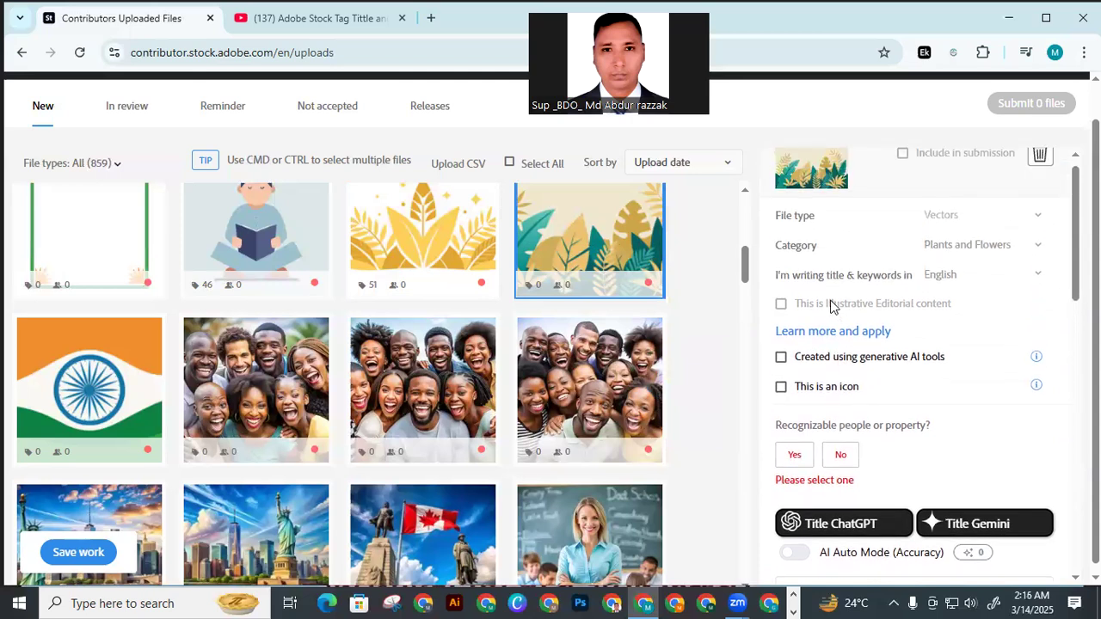
scroll(828, 307, "down", 1)
left_click(780, 267)
scroll(864, 284, "down", 1)
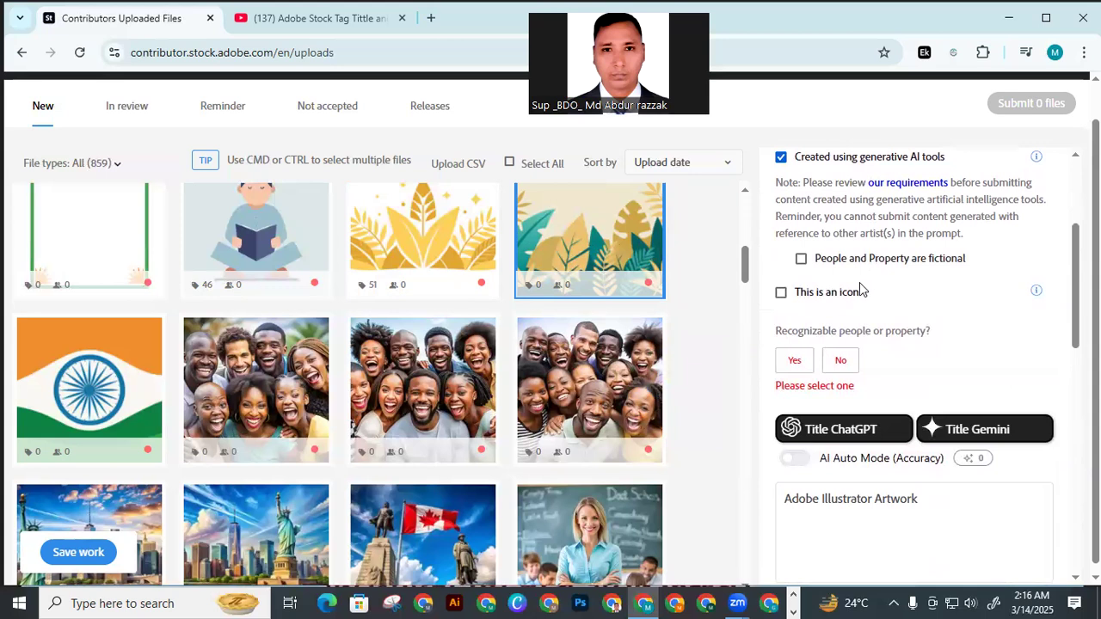
left_click(840, 361)
scroll(843, 352, "down", 1)
scroll(841, 335, "up", 1)
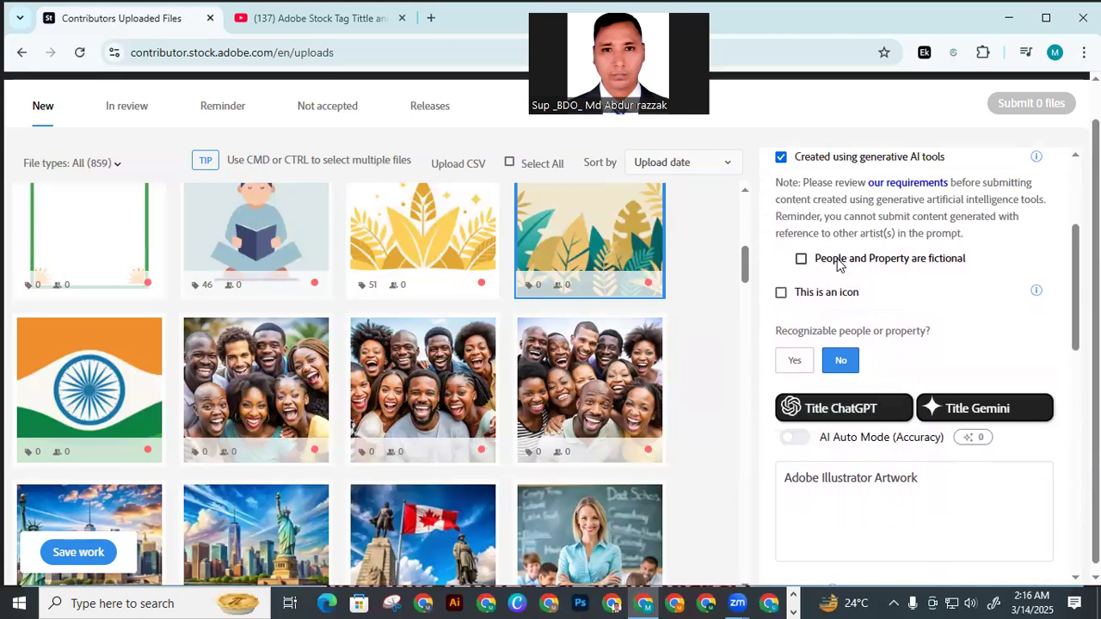
Clear the green and gold foliage vector's existing title and generate a new one with ChatGPT
mouse_move(591, 389)
scroll(860, 284, "down", 2)
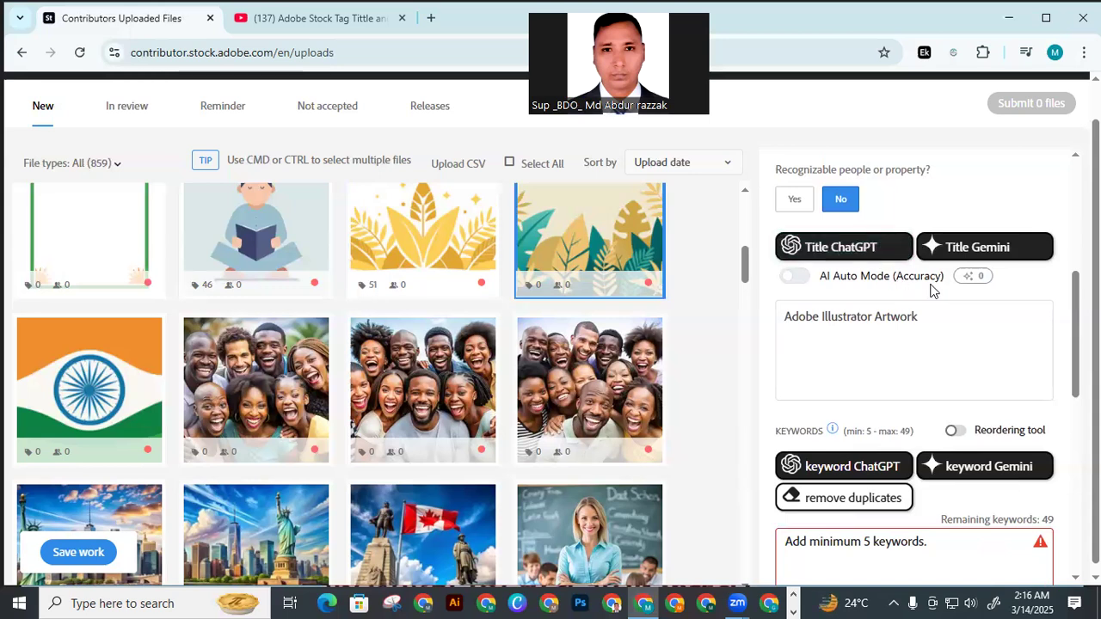
scroll(904, 290, "down", 2)
scroll(911, 266, "up", 1)
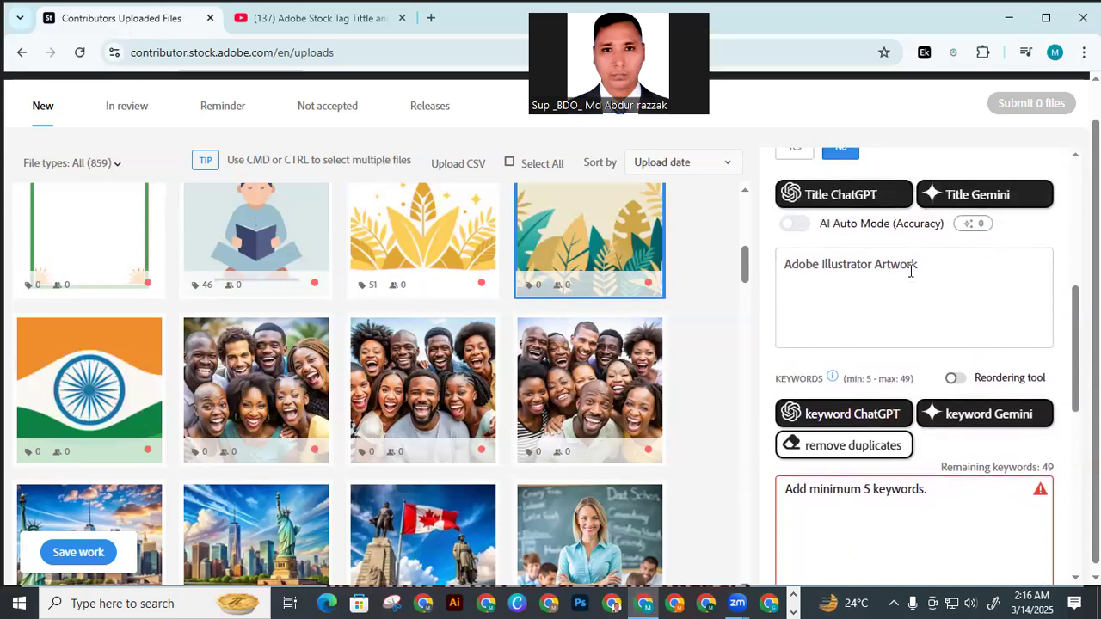
scroll(911, 266, "up", 1)
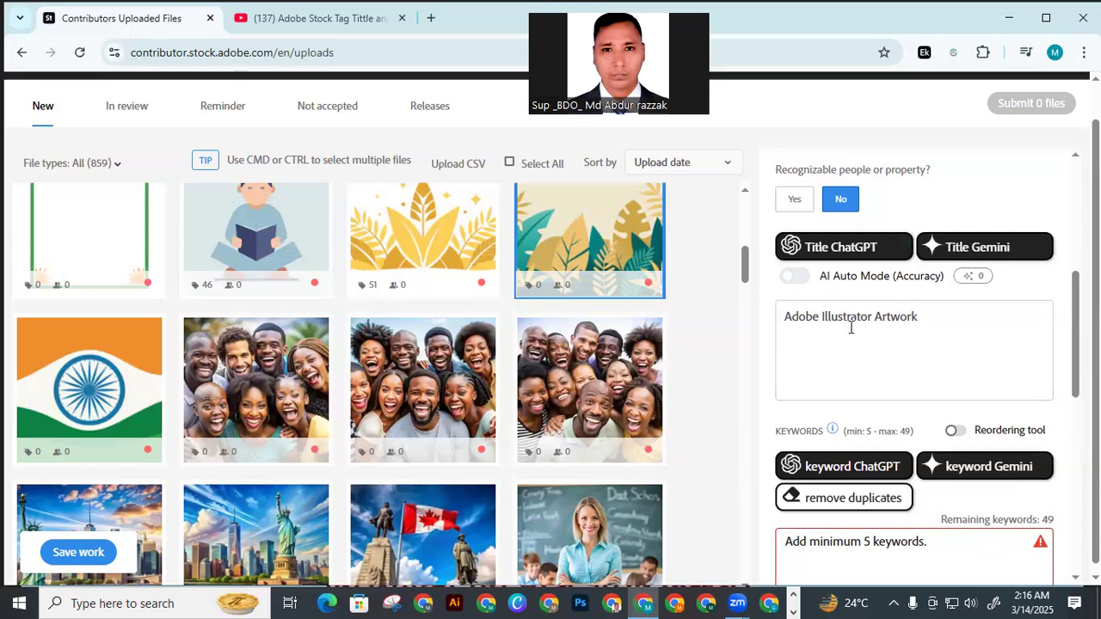
scroll(850, 327, "down", 1)
left_click_drag(927, 272, 762, 285)
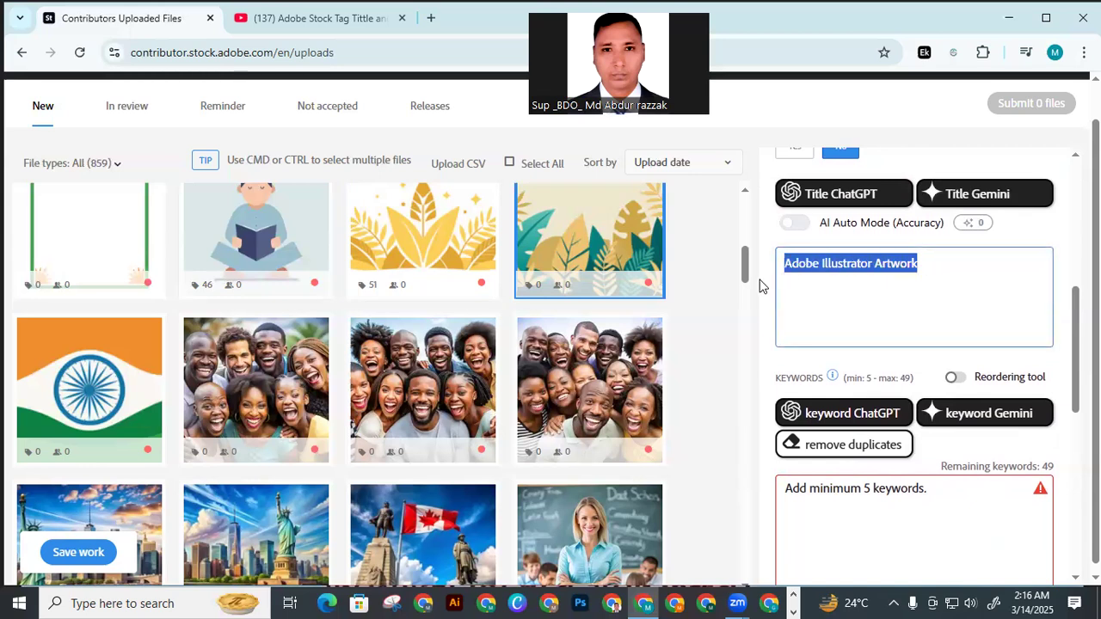
key("BackSpace")
scroll(860, 344, "down", 3)
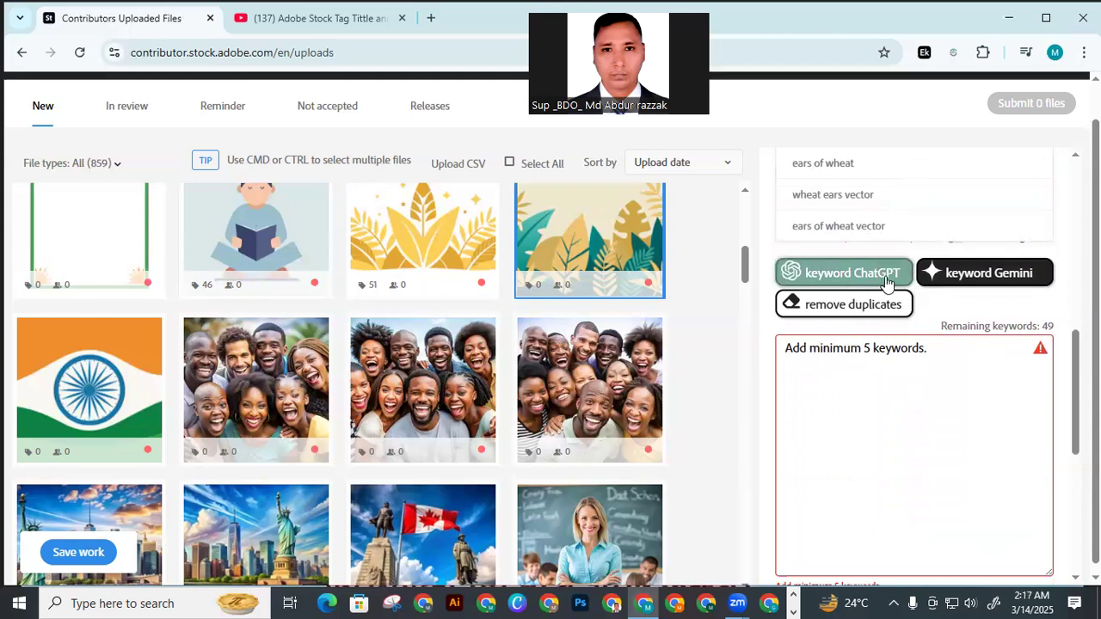
scroll(851, 281, "up", 4)
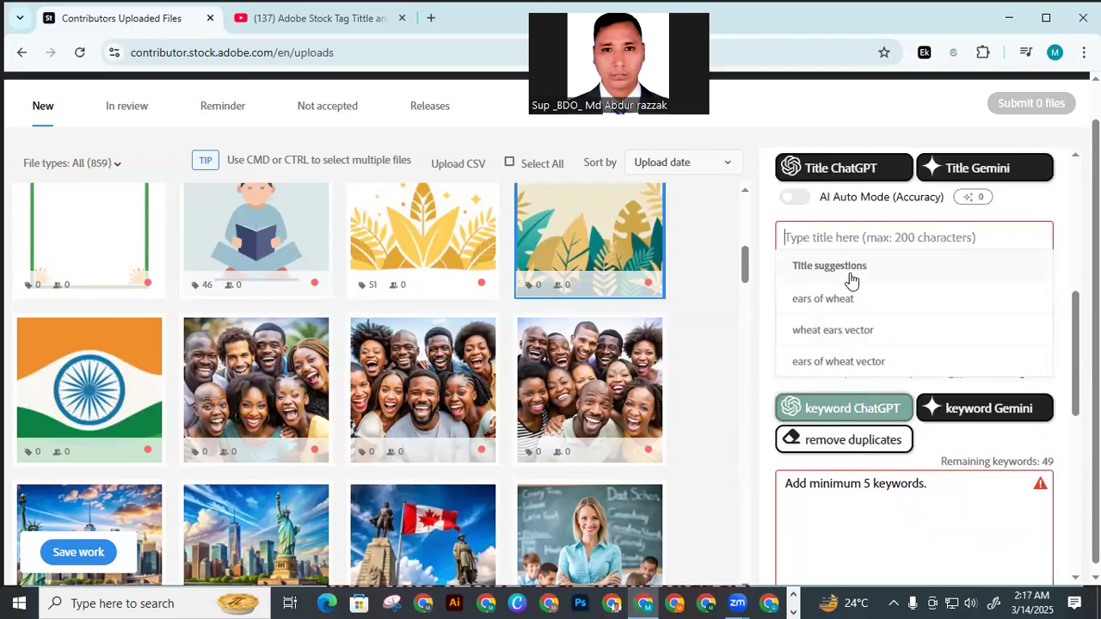
left_click(839, 250)
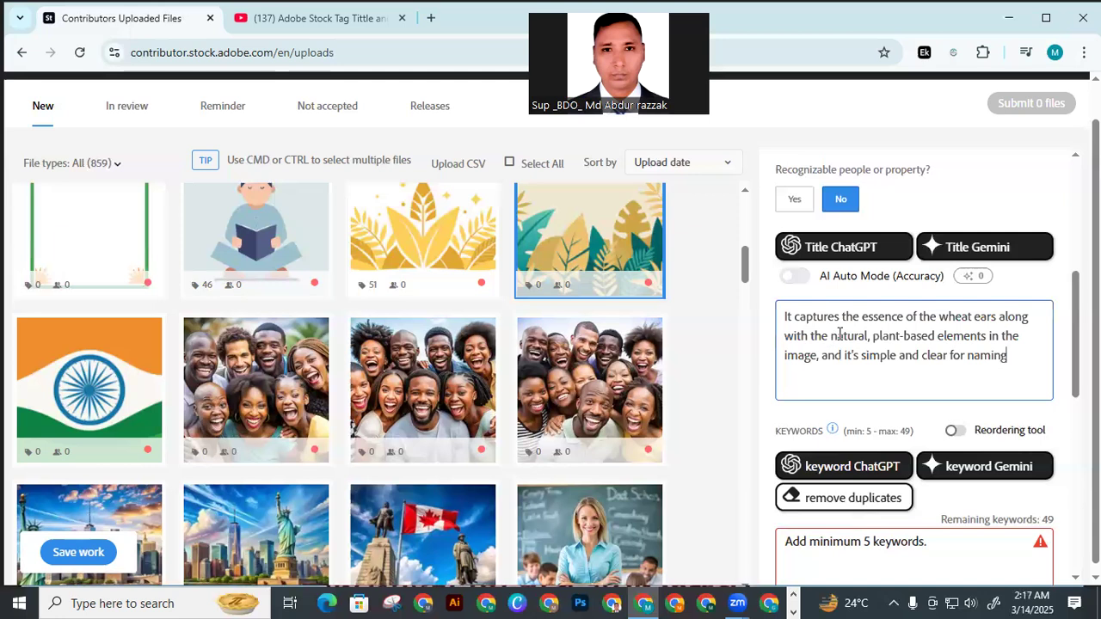
Generate the green and gold foliage vector's keywords with ChatGPT from its new title
scroll(839, 336, "down", 2)
left_click(845, 362)
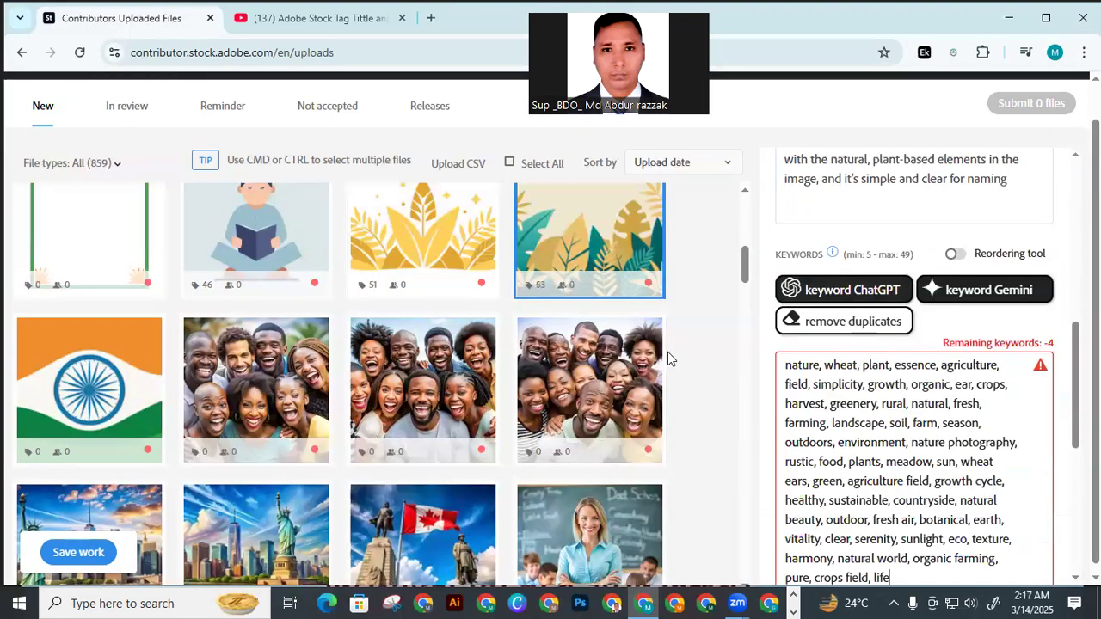
mouse_move(445, 231)
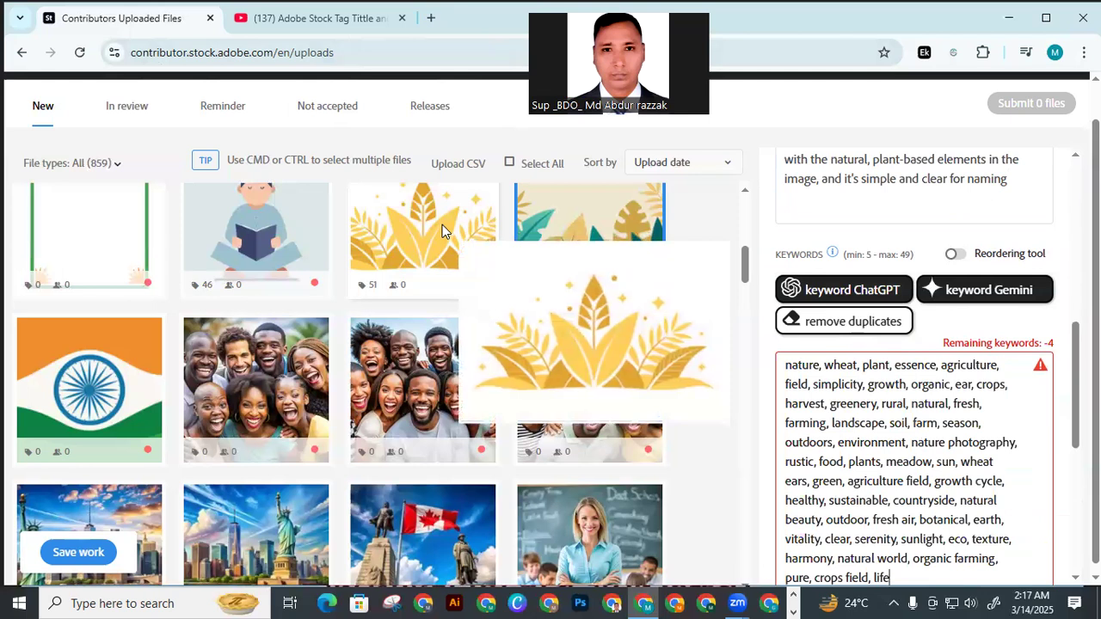
mouse_move(563, 290)
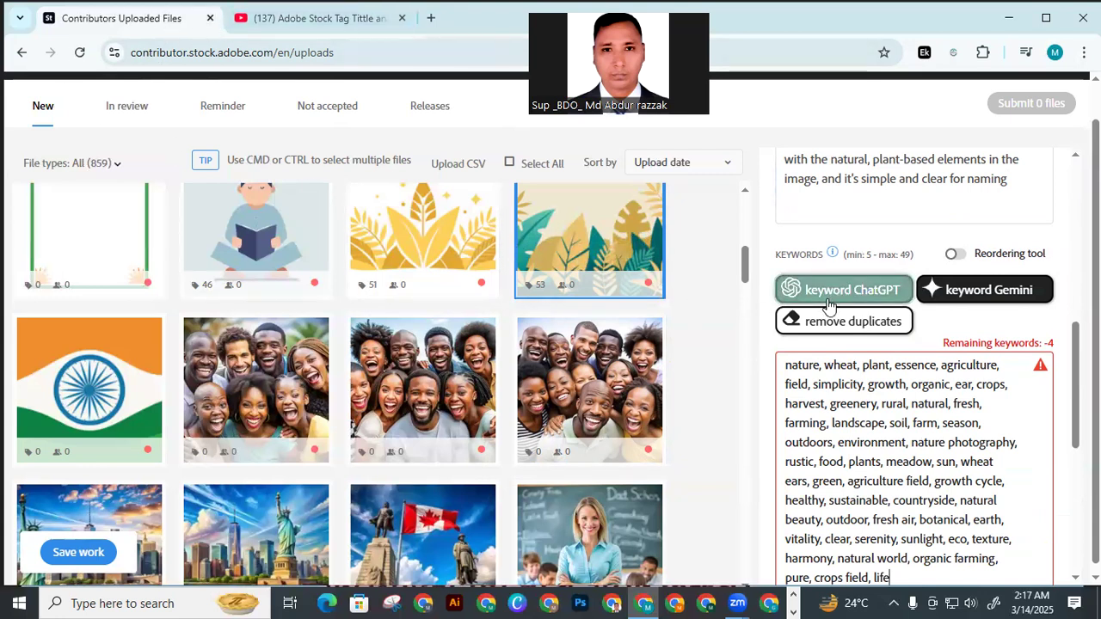
Save the title and keyword work for both leaf vectors and look over their status and metadata
scroll(116, 517, "down", 1)
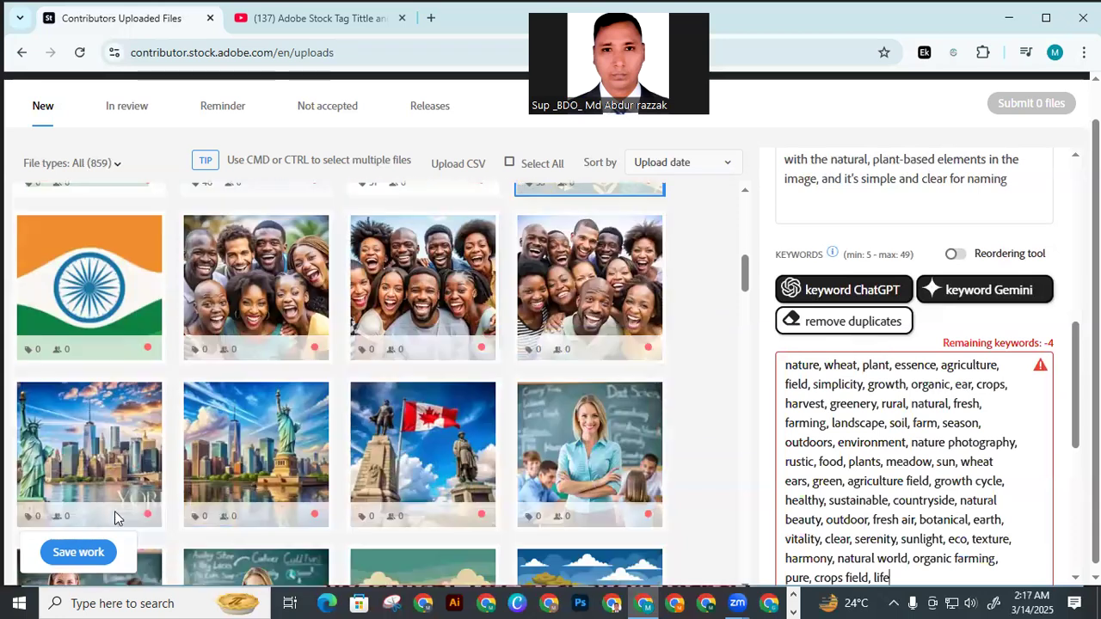
scroll(74, 511, "down", 1)
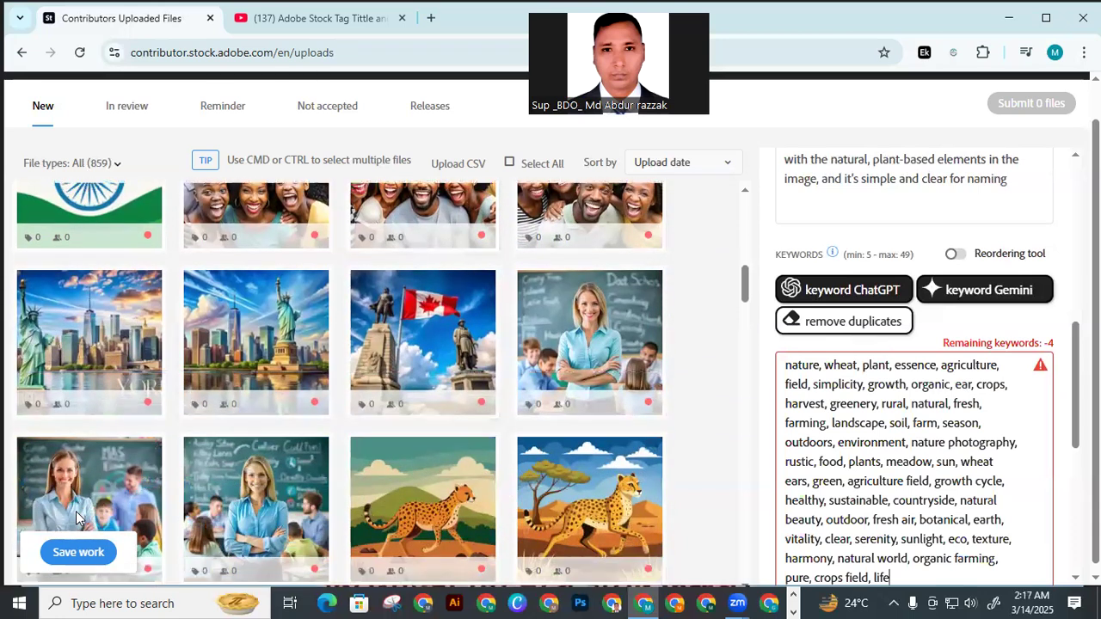
left_click(78, 553)
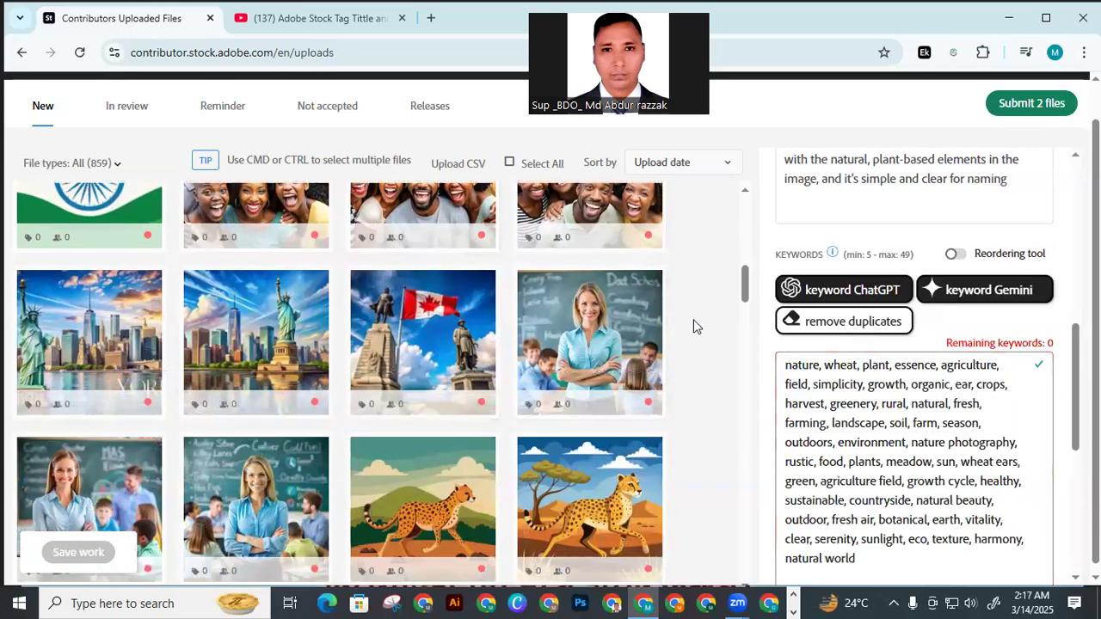
scroll(516, 335, "up", 3)
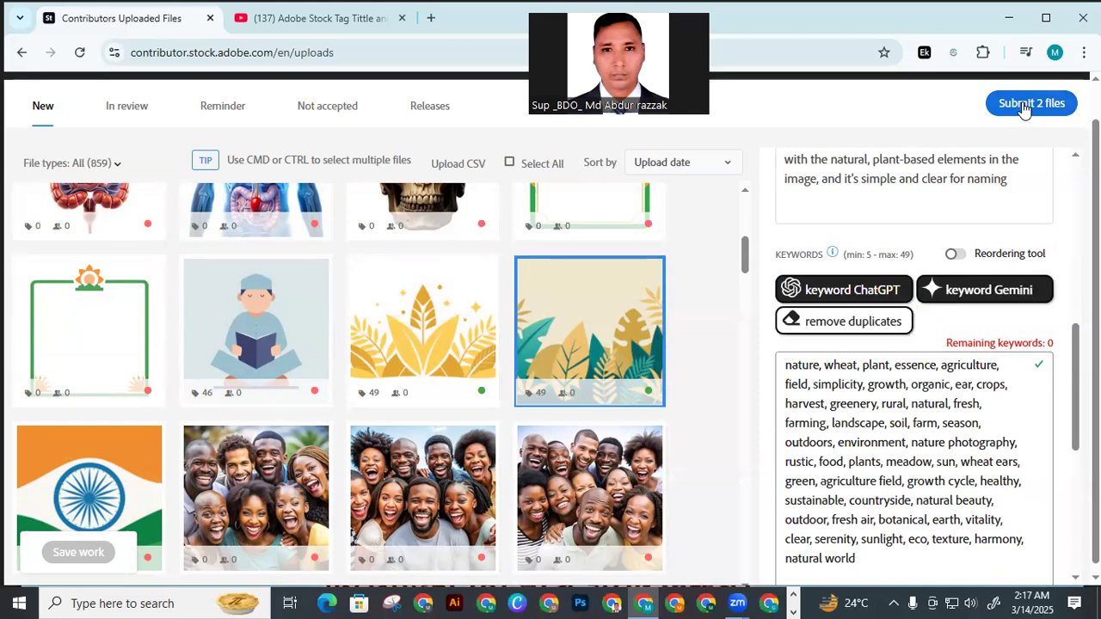
scroll(970, 284, "up", 2)
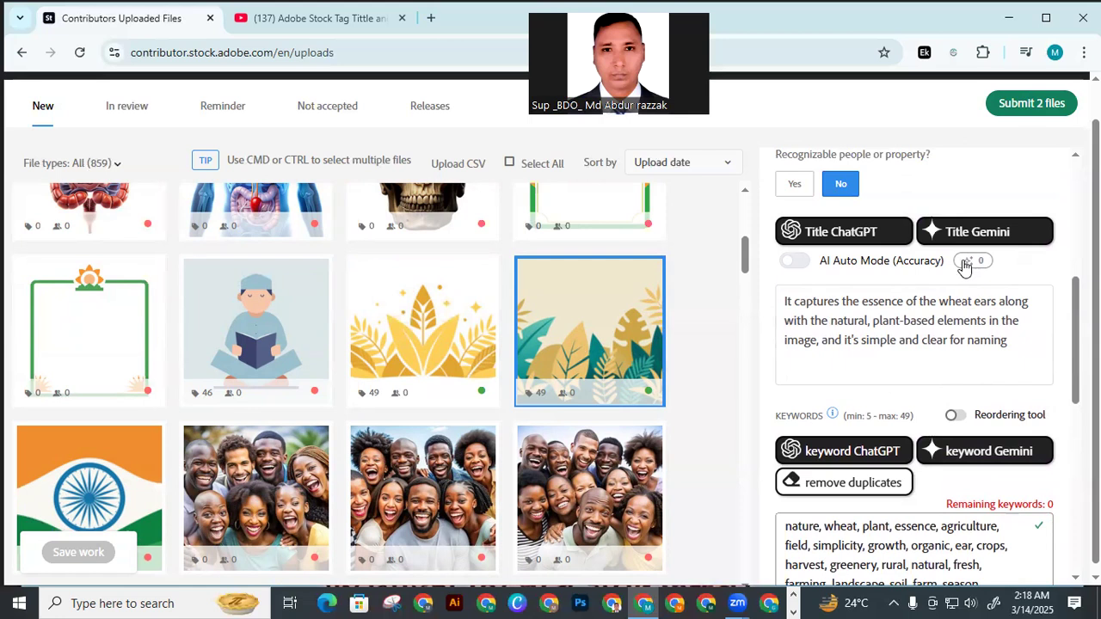
mouse_move(627, 404)
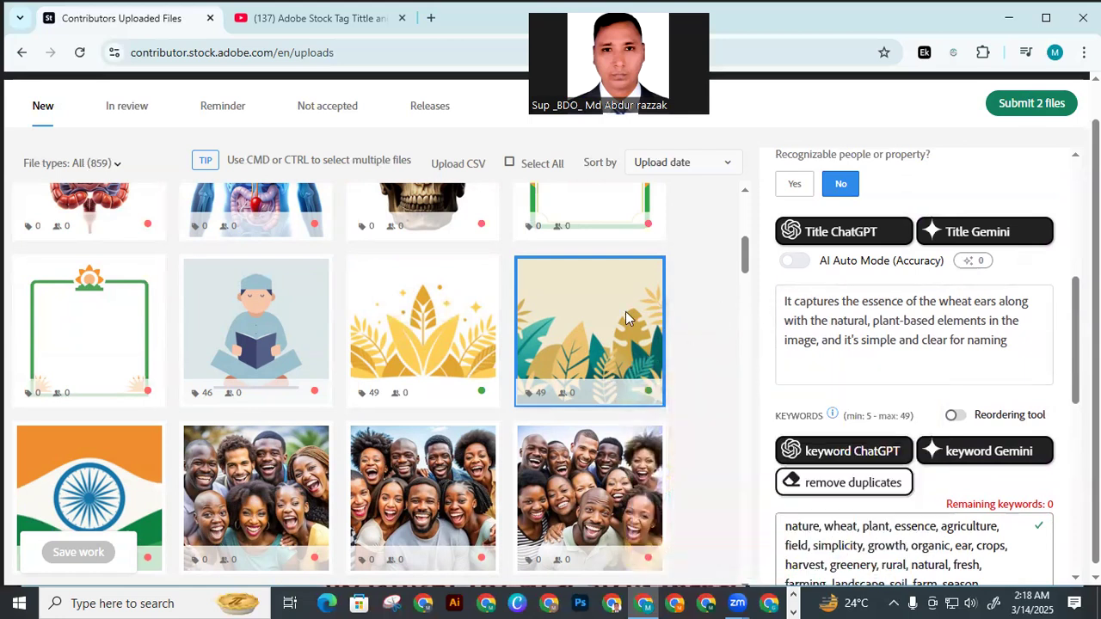
mouse_move(626, 311)
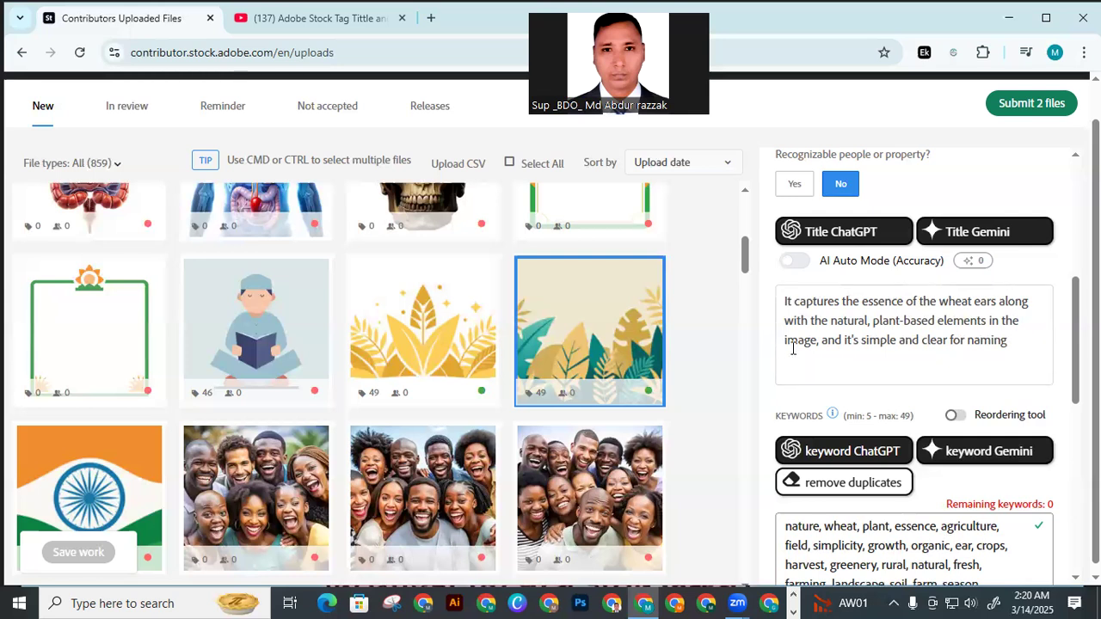
Start submitting the two files, confirming the submission guidelines review and the account suspension terms
left_click(1021, 107)
left_click(424, 243)
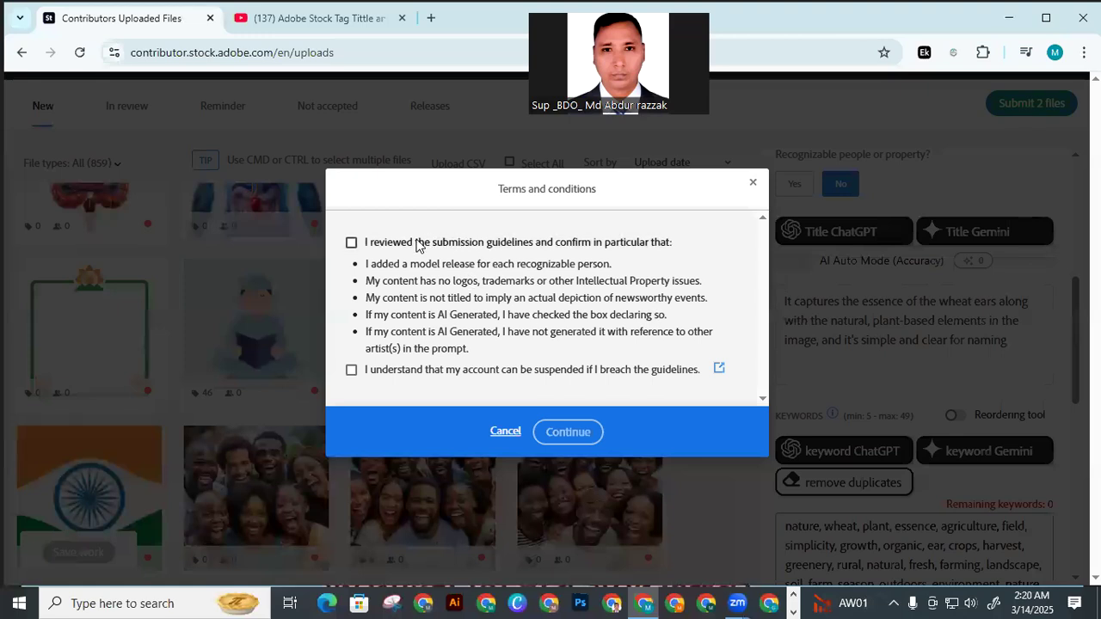
left_click(417, 370)
left_click(562, 431)
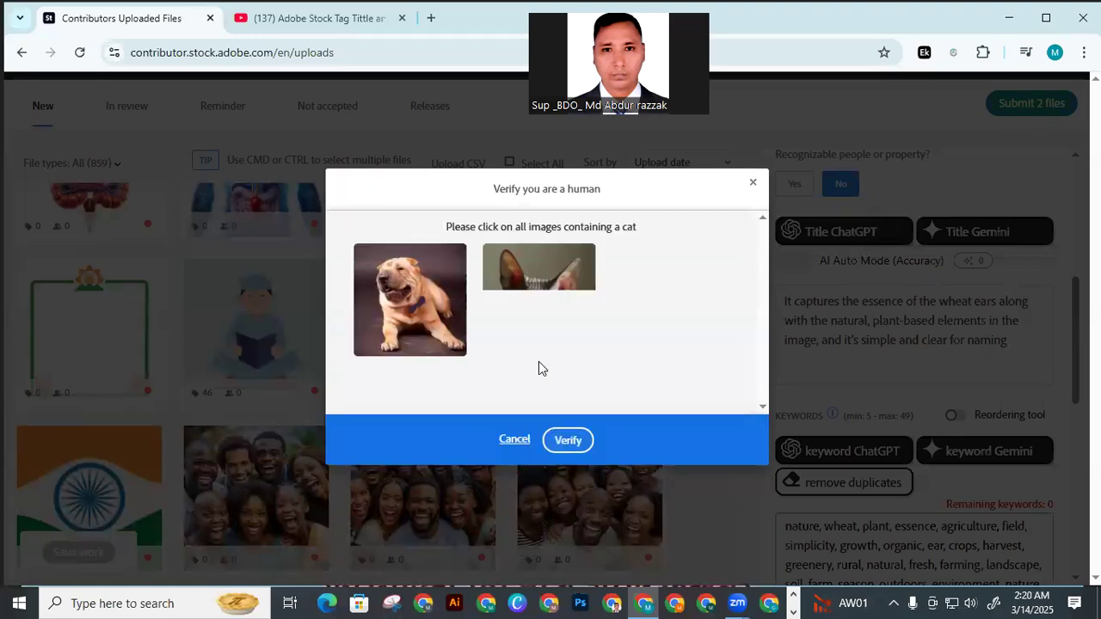
Select both images containing a cat in the human verification and verify the selection
left_click(542, 314)
left_click(537, 446)
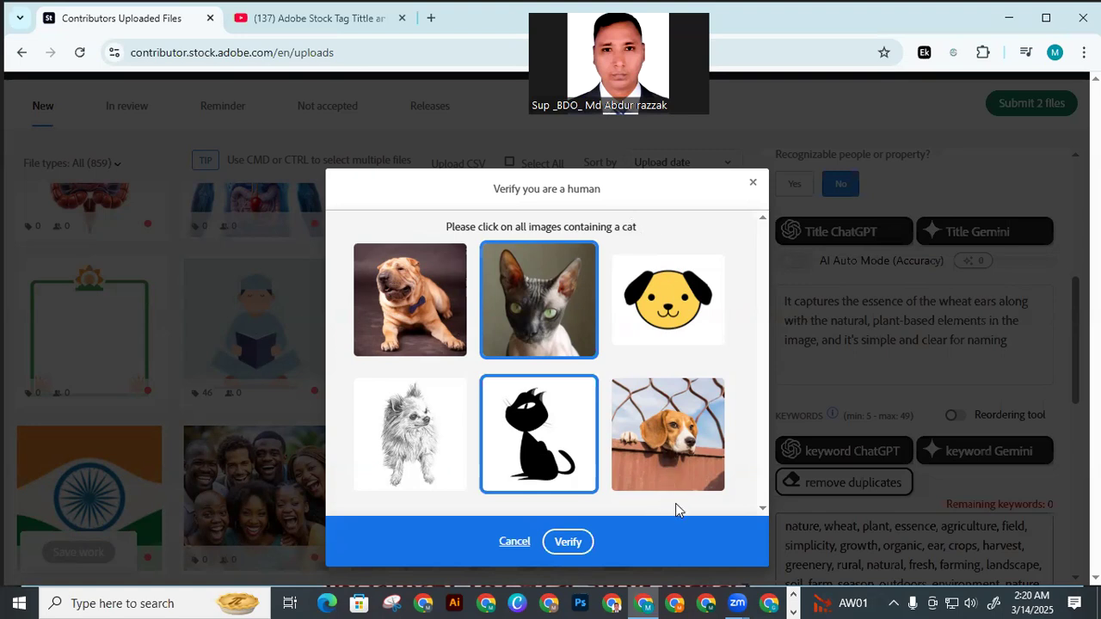
left_click(566, 542)
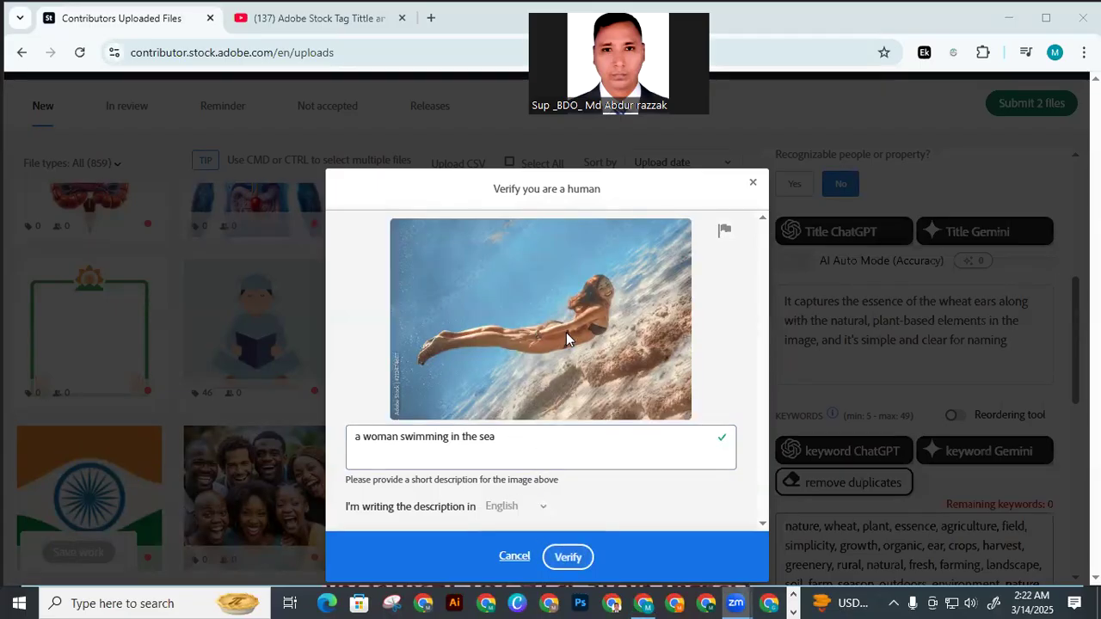
Verify the image description "a woman swimming in the sea" and submit both leaf vectors
left_click(566, 557)
left_click(568, 557)
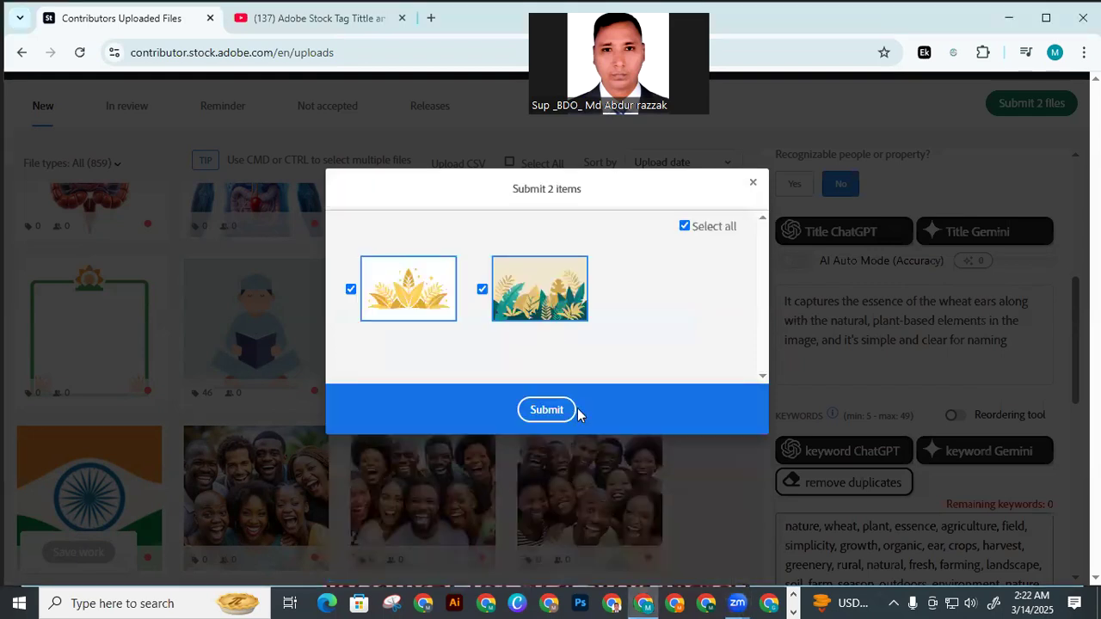
left_click(552, 410)
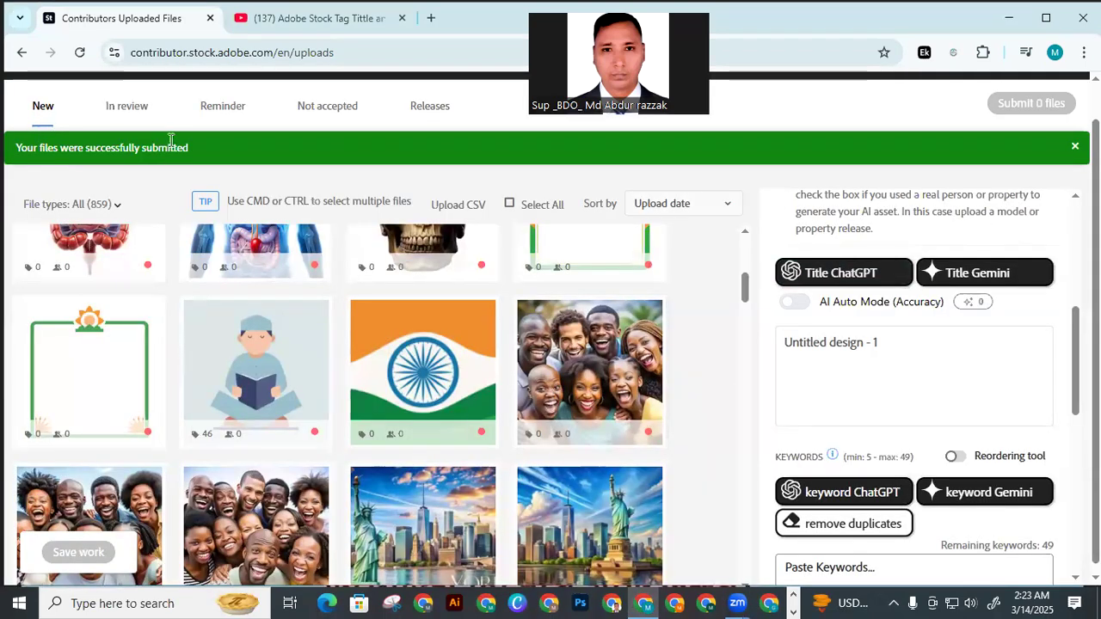
Mark the laughing group photo beside the Indian flag as created using generative AI tools, with fictional people and property
mouse_move(191, 229)
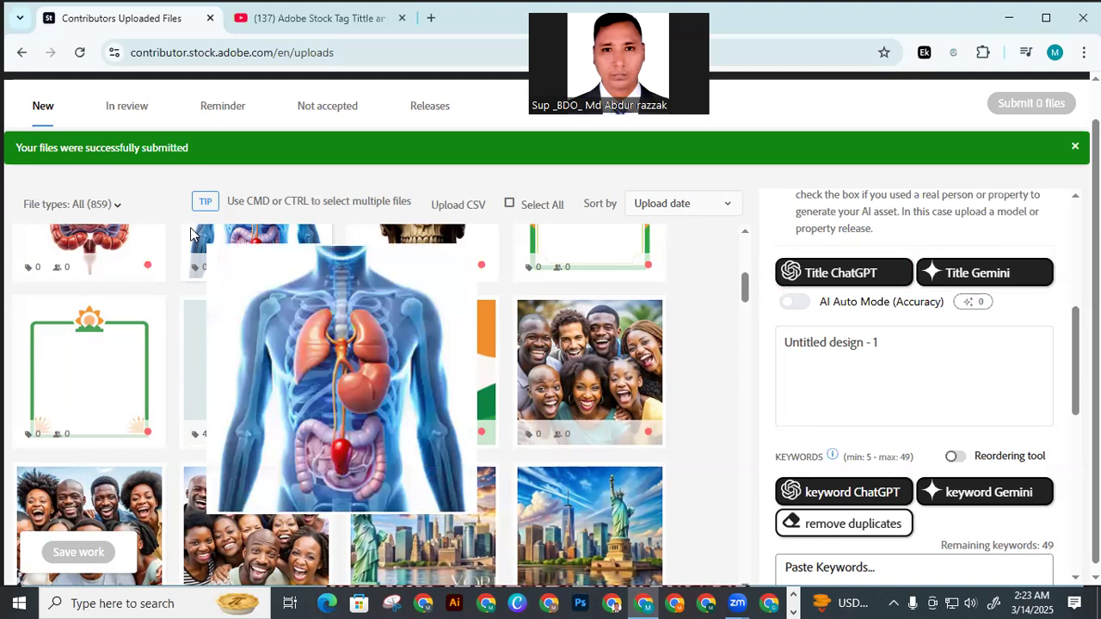
mouse_move(560, 360)
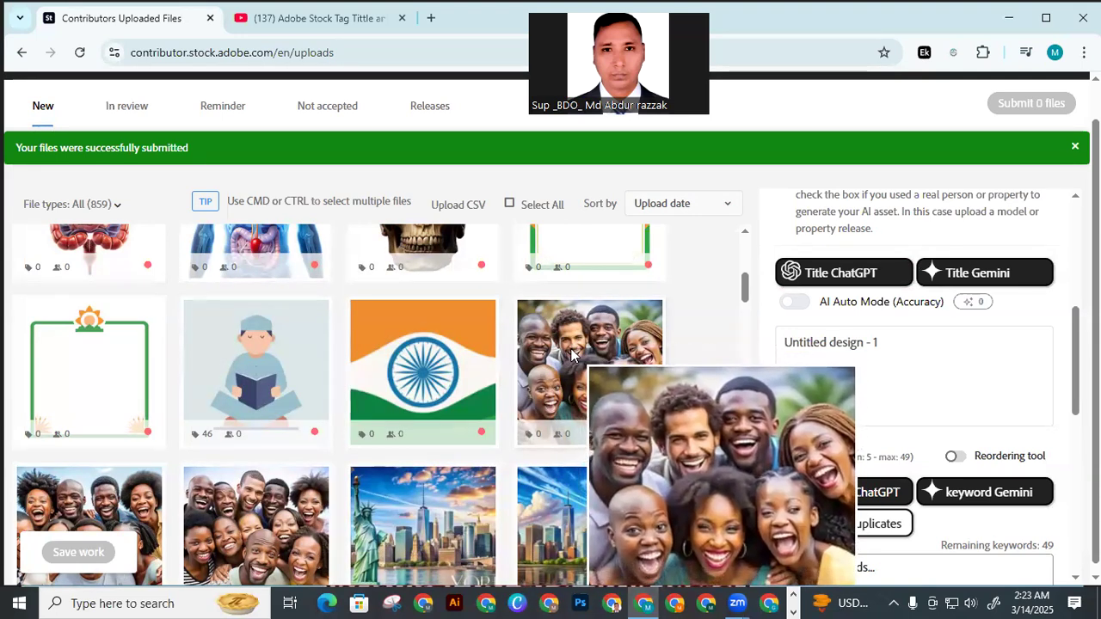
left_click(577, 358)
scroll(850, 301, "up", 3)
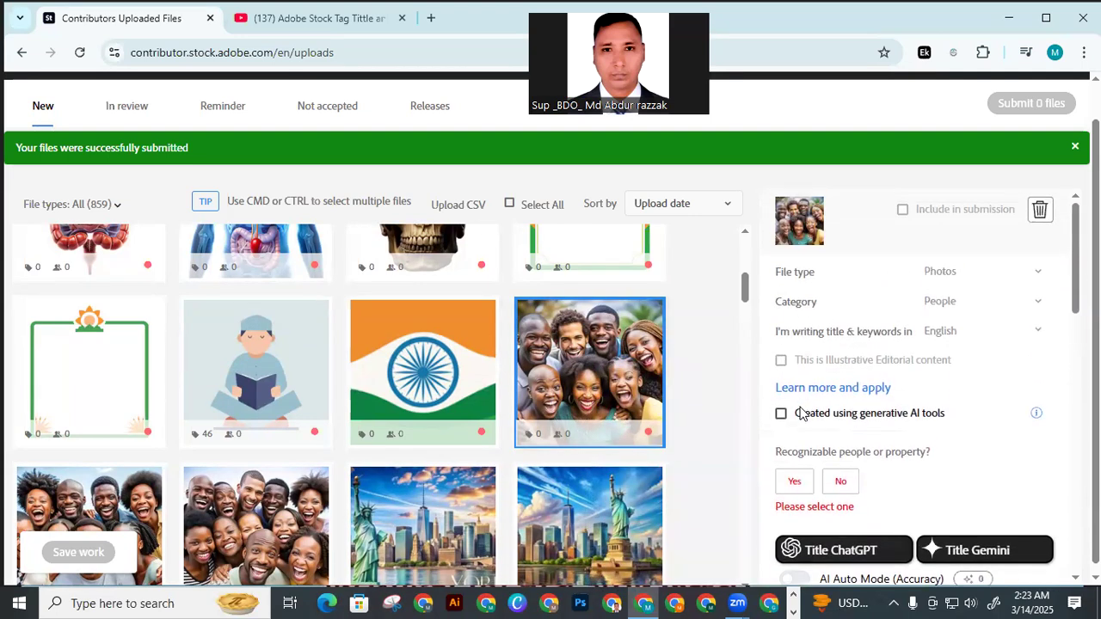
left_click(799, 413)
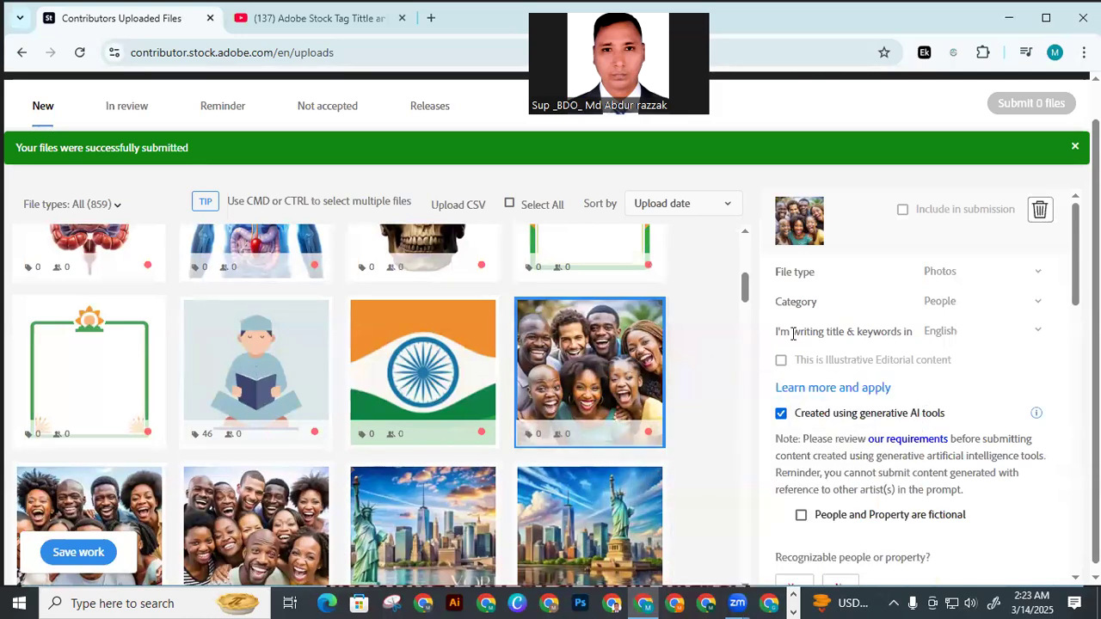
scroll(793, 335, "down", 2)
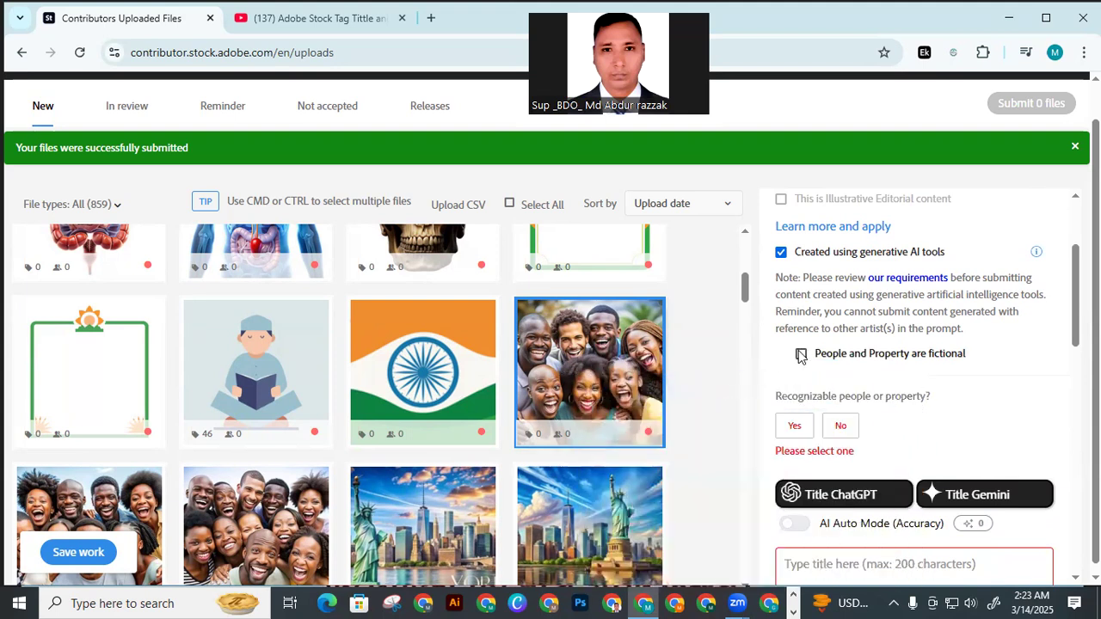
left_click(800, 353)
Generate the title and the keywords for the group photo beside the Indian flag with ChatGPT
scroll(838, 384, "down", 1)
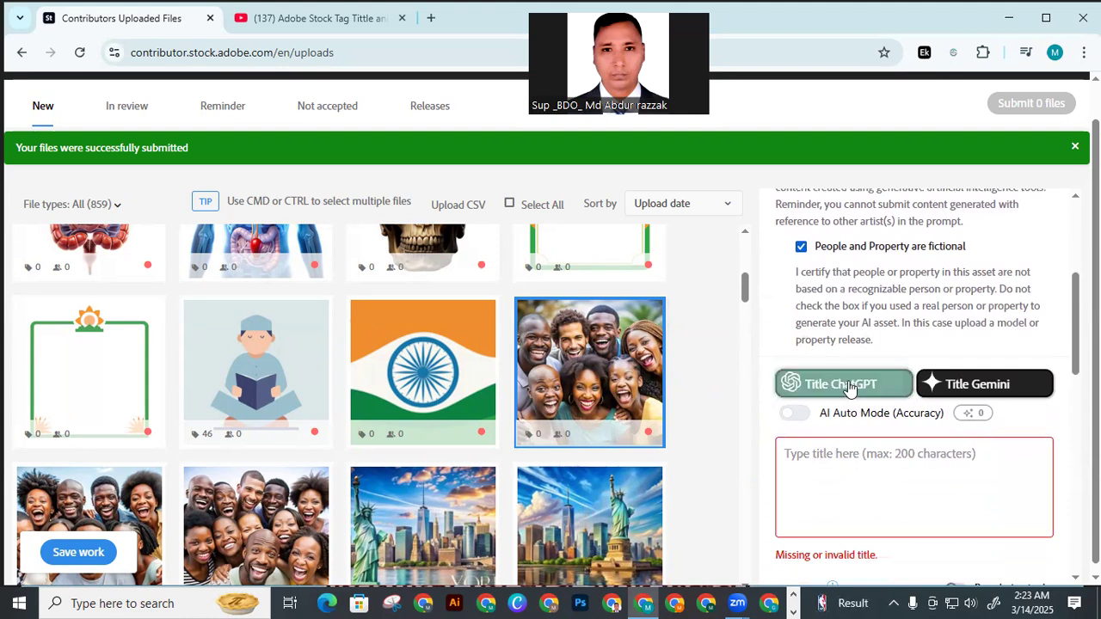
left_click(849, 386)
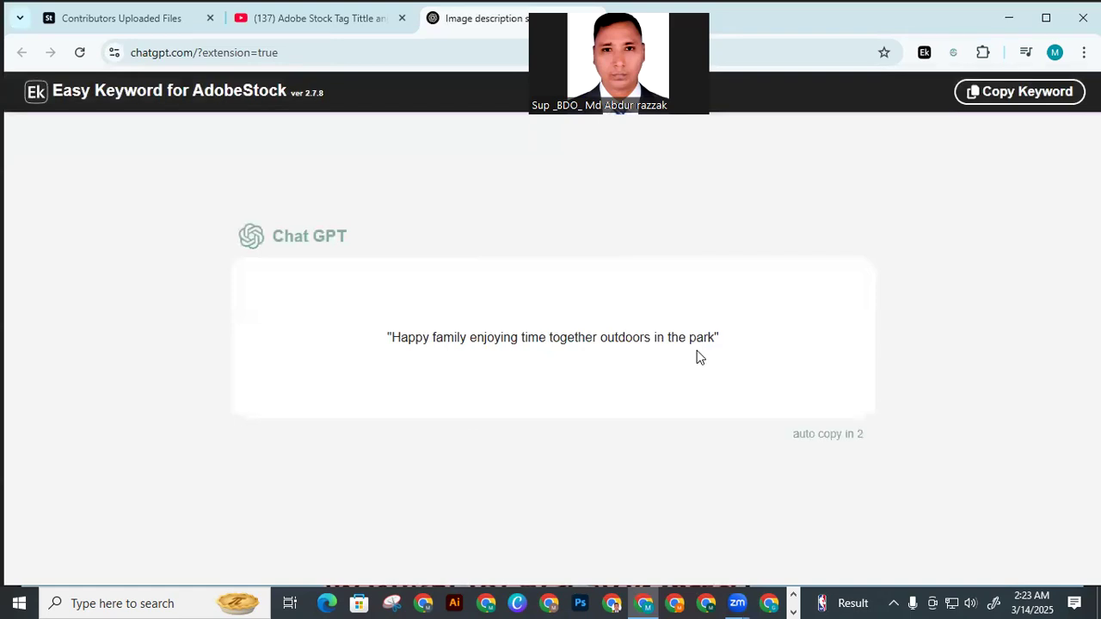
scroll(741, 347, "down", 1)
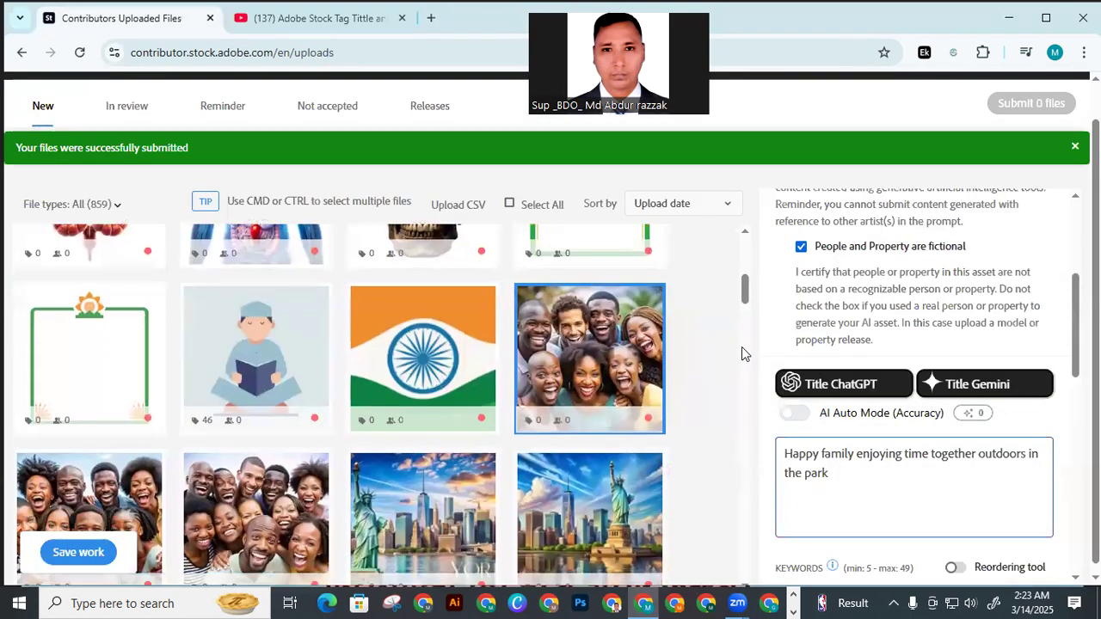
scroll(825, 413, "down", 1)
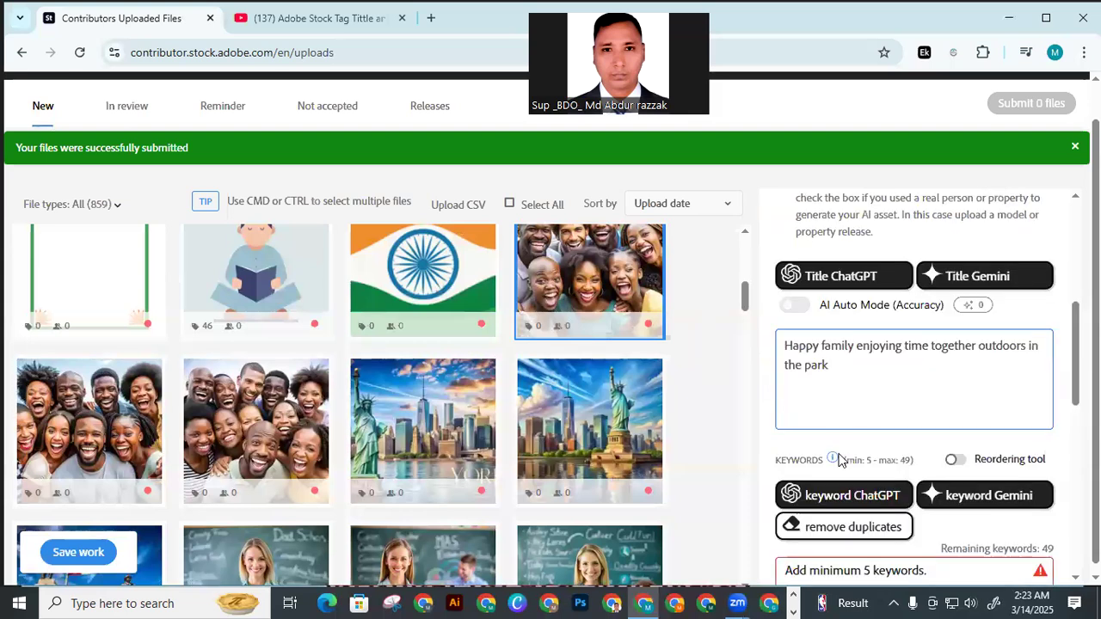
left_click(852, 497)
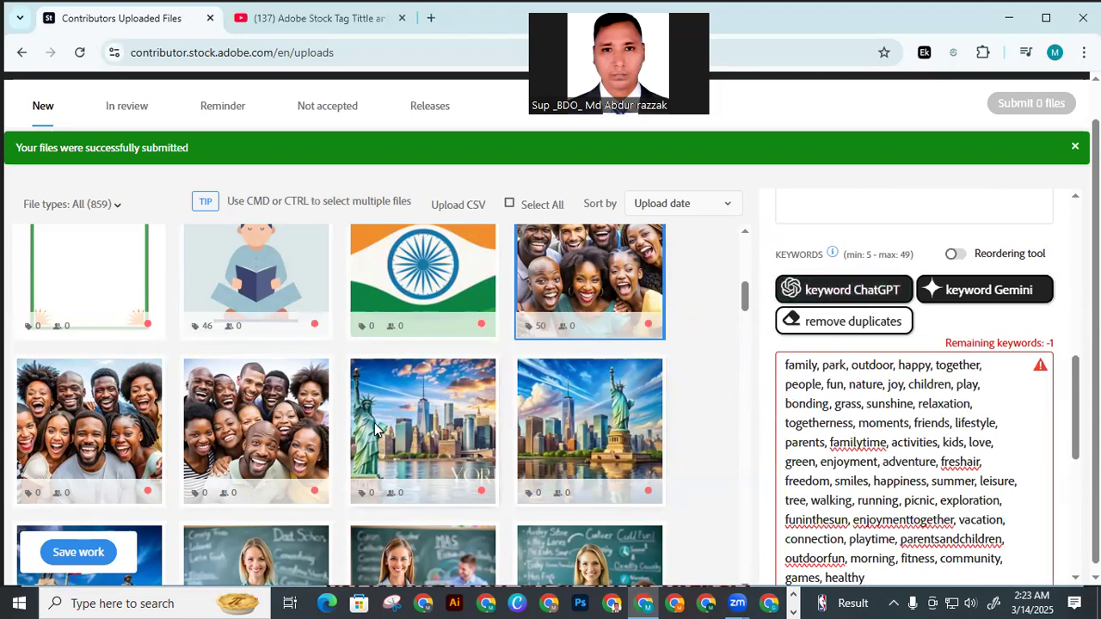
Mark the group photo next to the New York skyline as created using generative AI tools, with fictional people and property
left_click(292, 434)
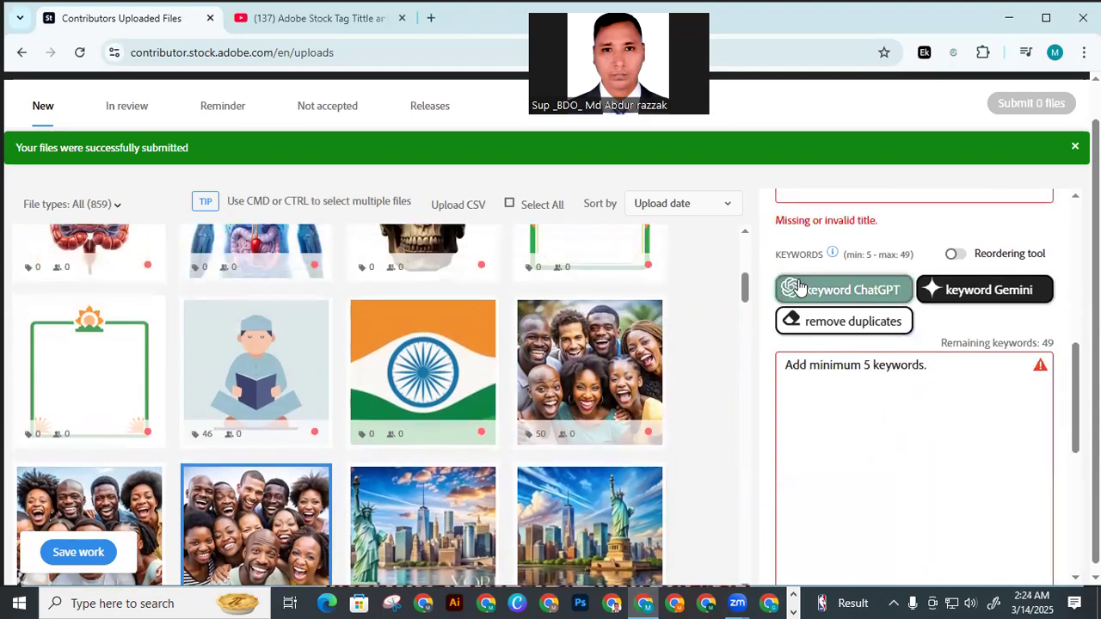
scroll(798, 286, "up", 5)
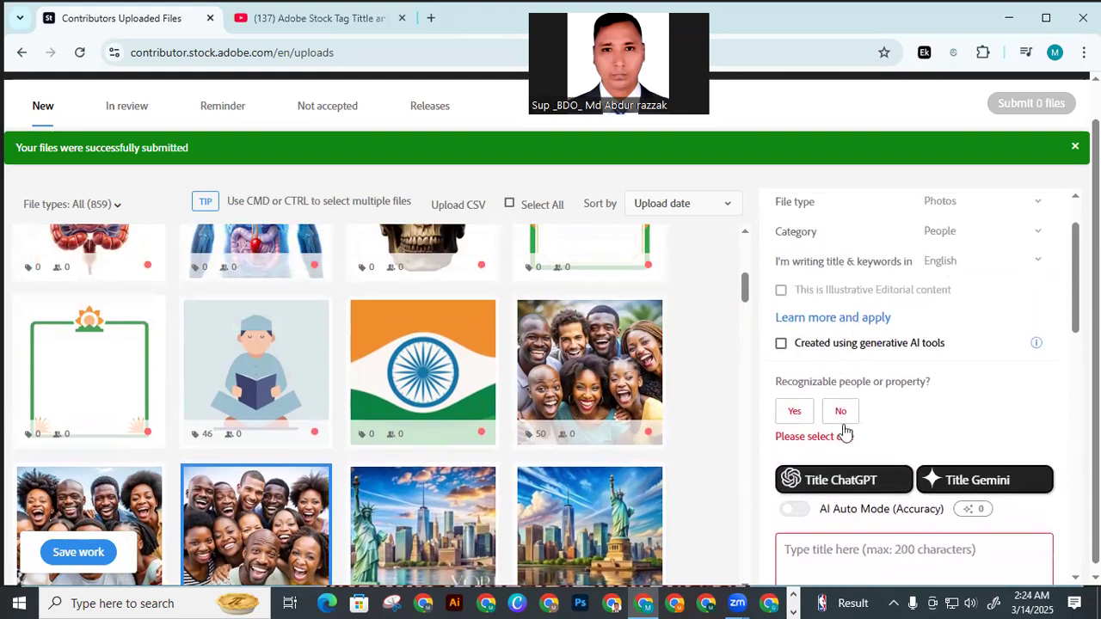
left_click(781, 345)
left_click(801, 446)
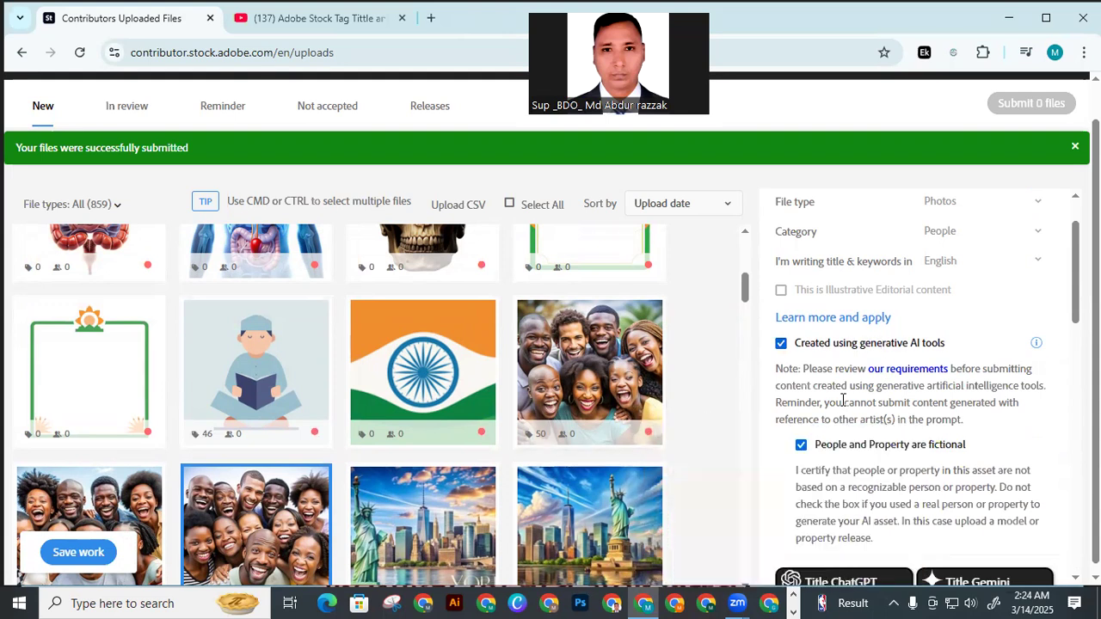
Generate the title and the keywords for the group photo next to the New York skyline with ChatGPT
scroll(843, 400, "down", 3)
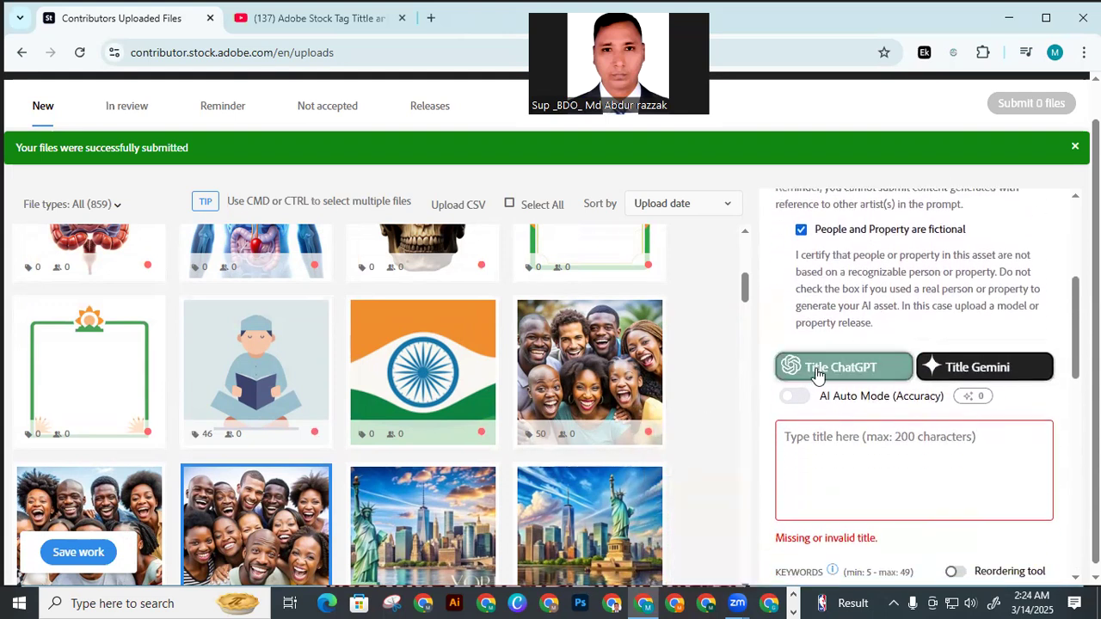
left_click(817, 376)
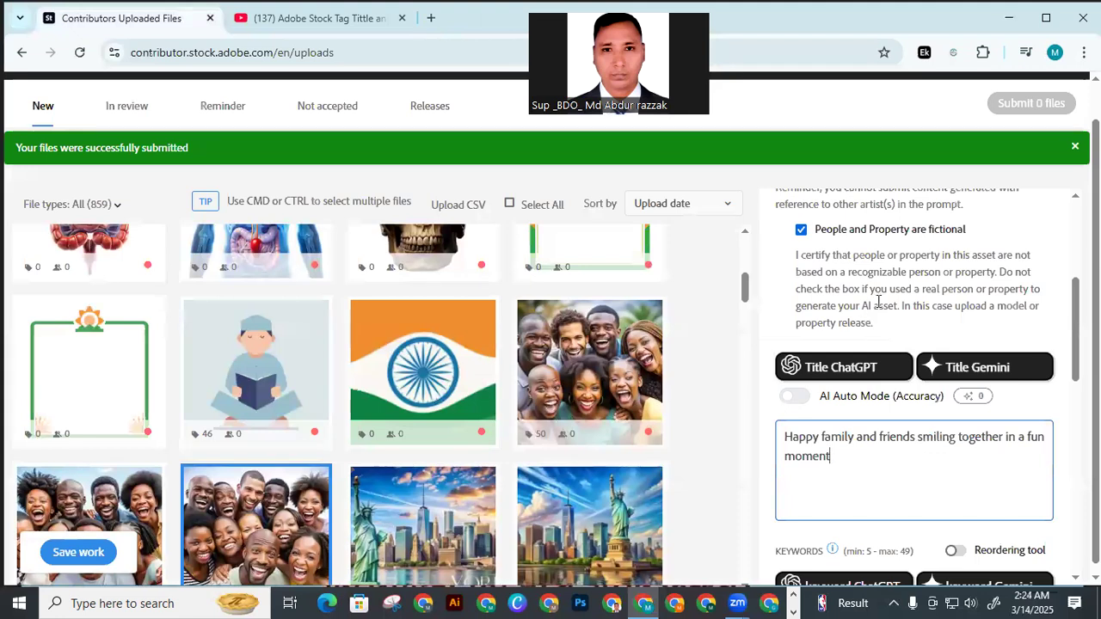
scroll(879, 301, "up", 3)
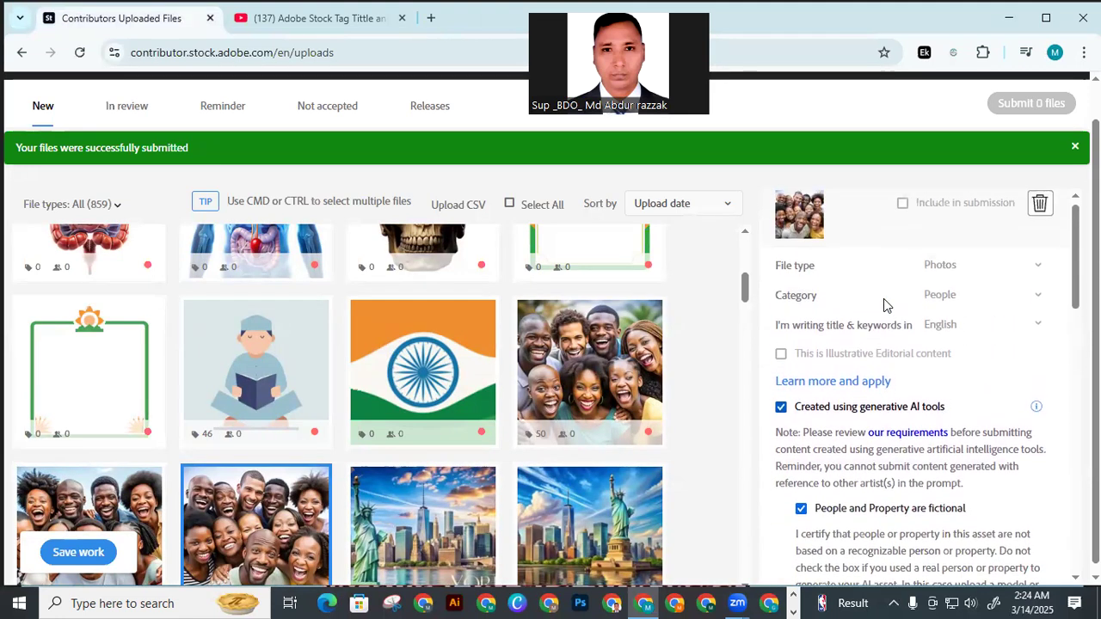
scroll(887, 301, "up", 1)
scroll(886, 301, "down", 3)
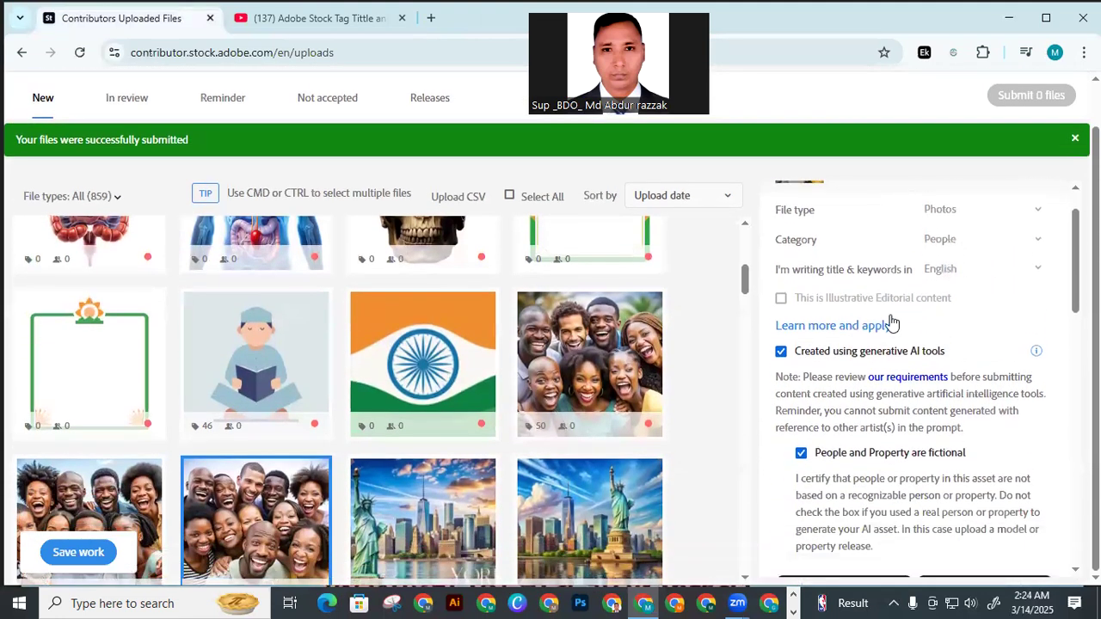
scroll(891, 322, "down", 5)
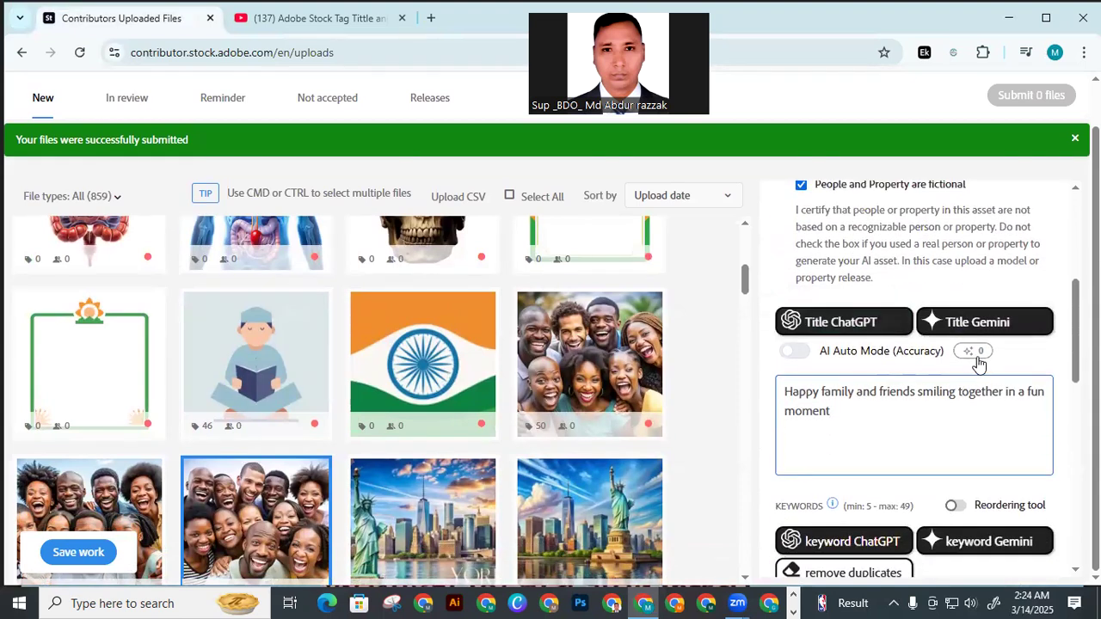
scroll(850, 359, "down", 2)
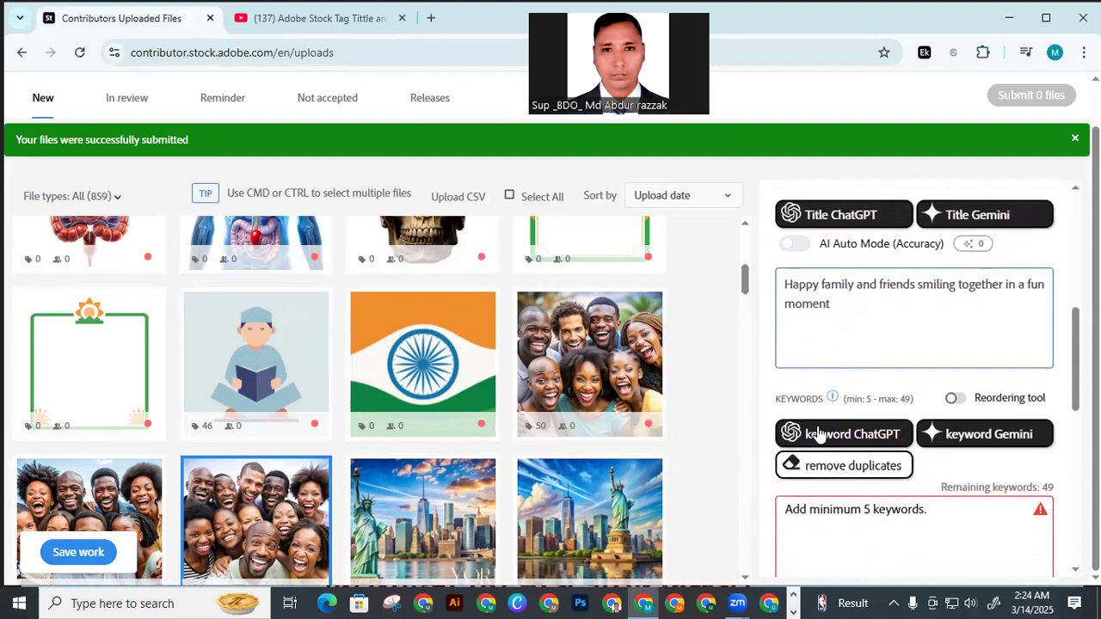
left_click(847, 437)
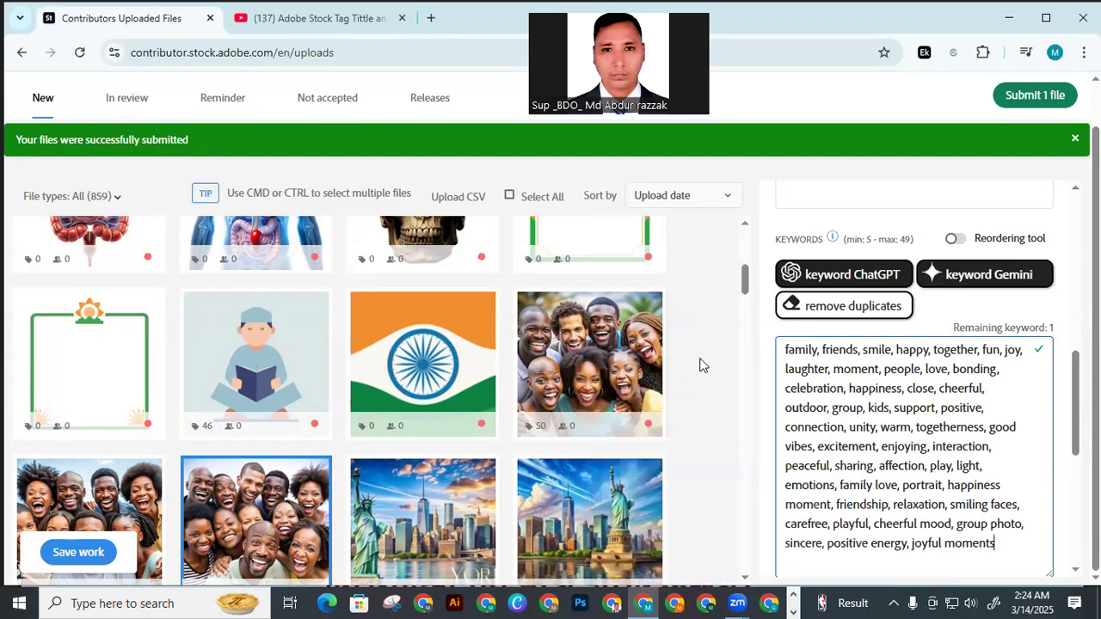
Save the metadata work on both group photos and submit the two files
scroll(713, 374, "down", 2)
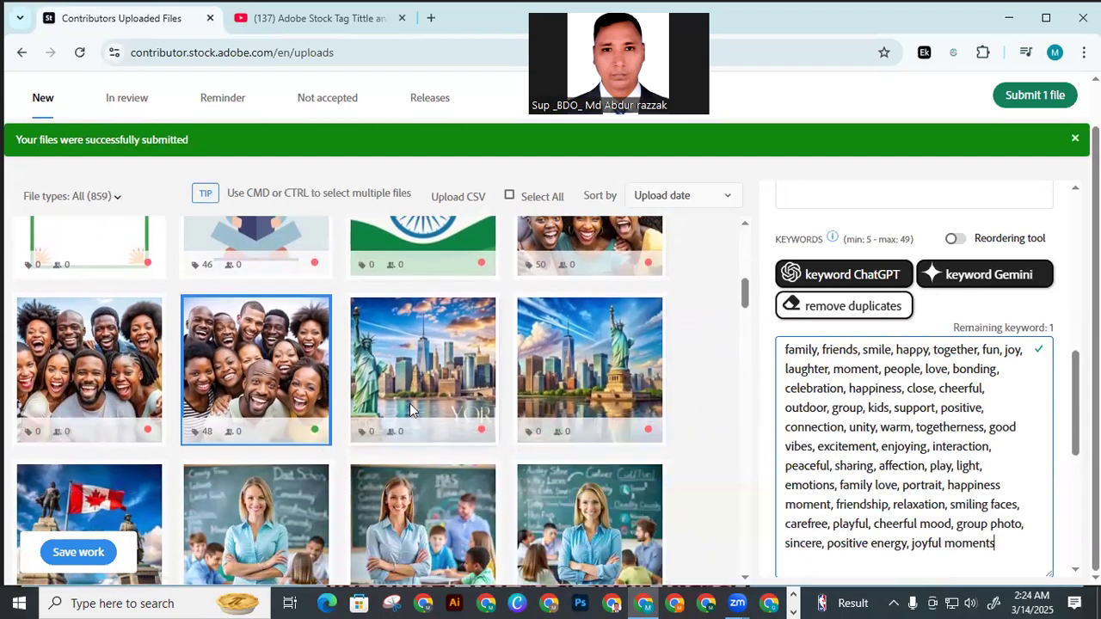
left_click(97, 555)
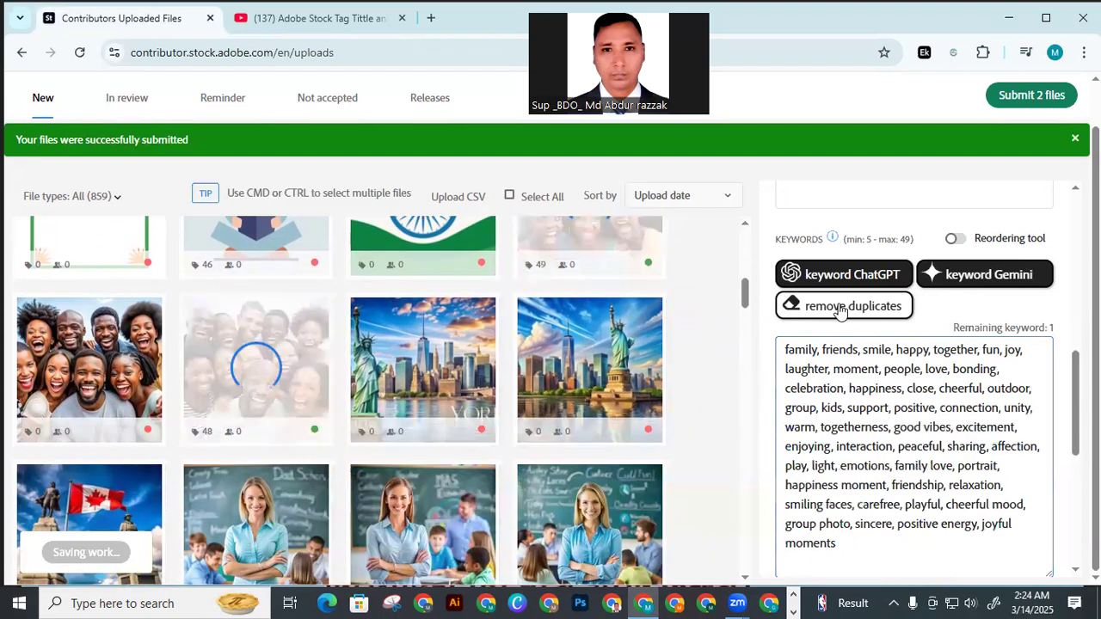
left_click(1018, 98)
left_click(545, 440)
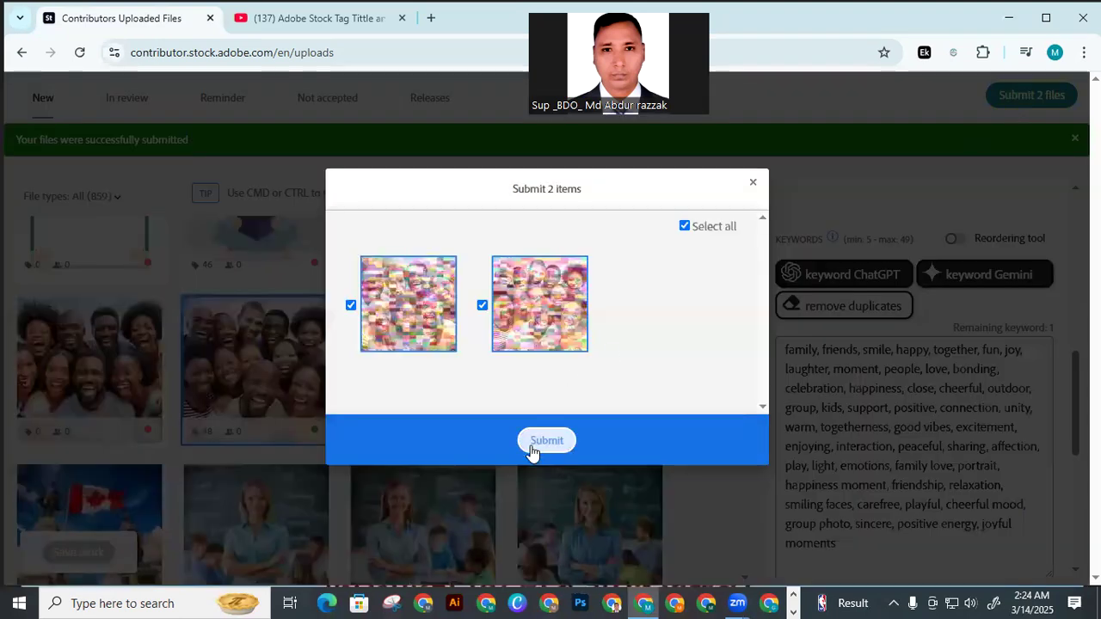